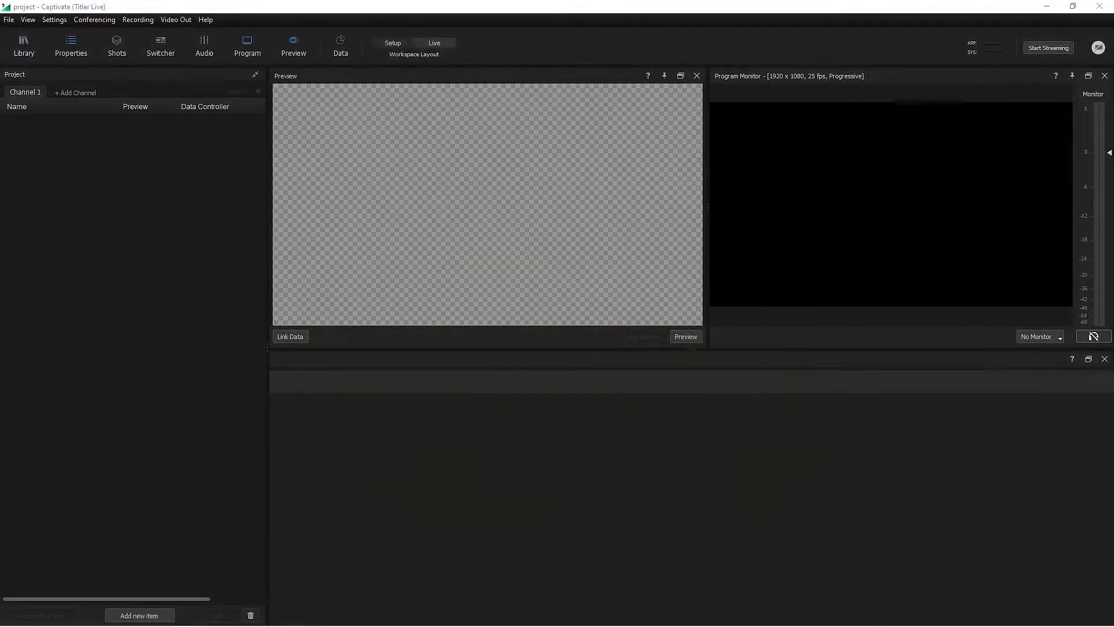
# - Preview the Clean 3 Day, Clean 7 Day and Stylized 3 Day Weather designs in the graphics library's Weather collection
pyautogui.click(18, 50)
pyautogui.click(34, 140)
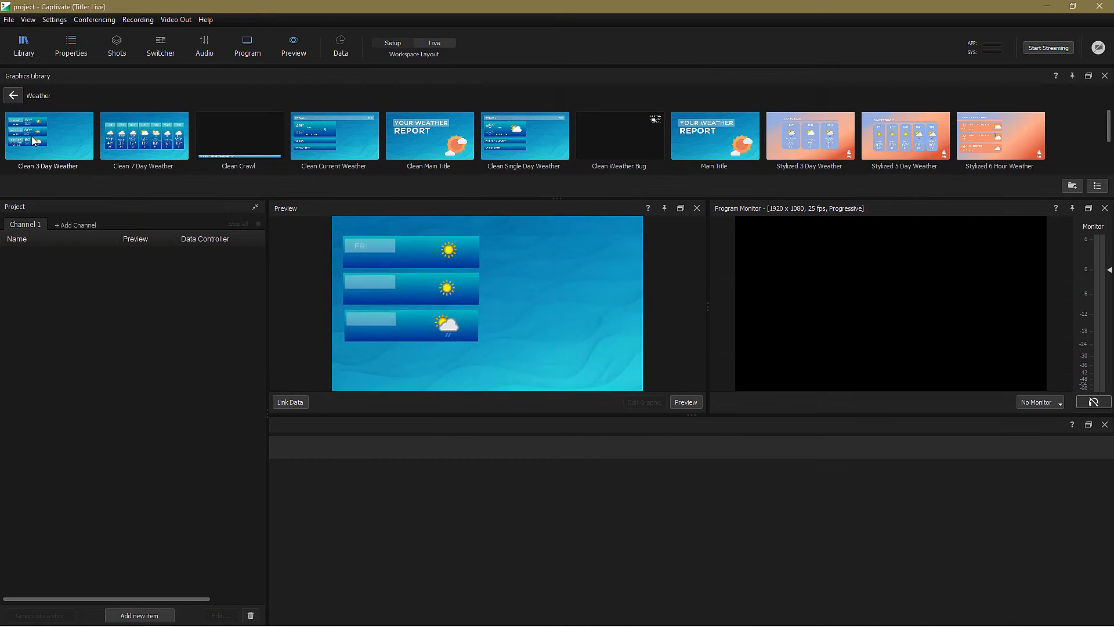
pyautogui.click(133, 142)
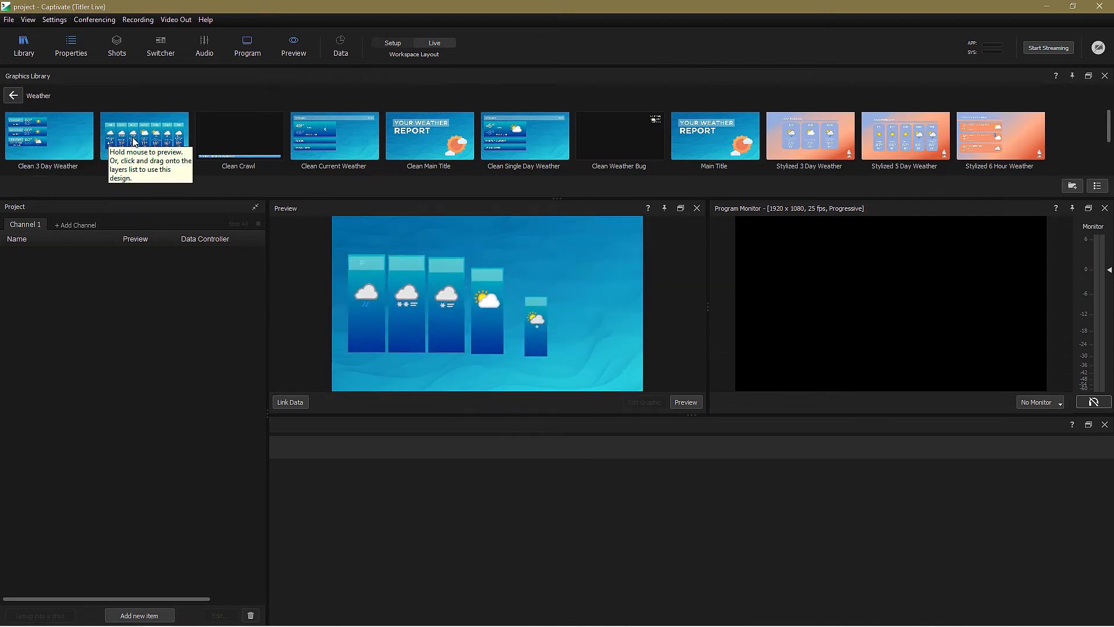
pyautogui.click(807, 148)
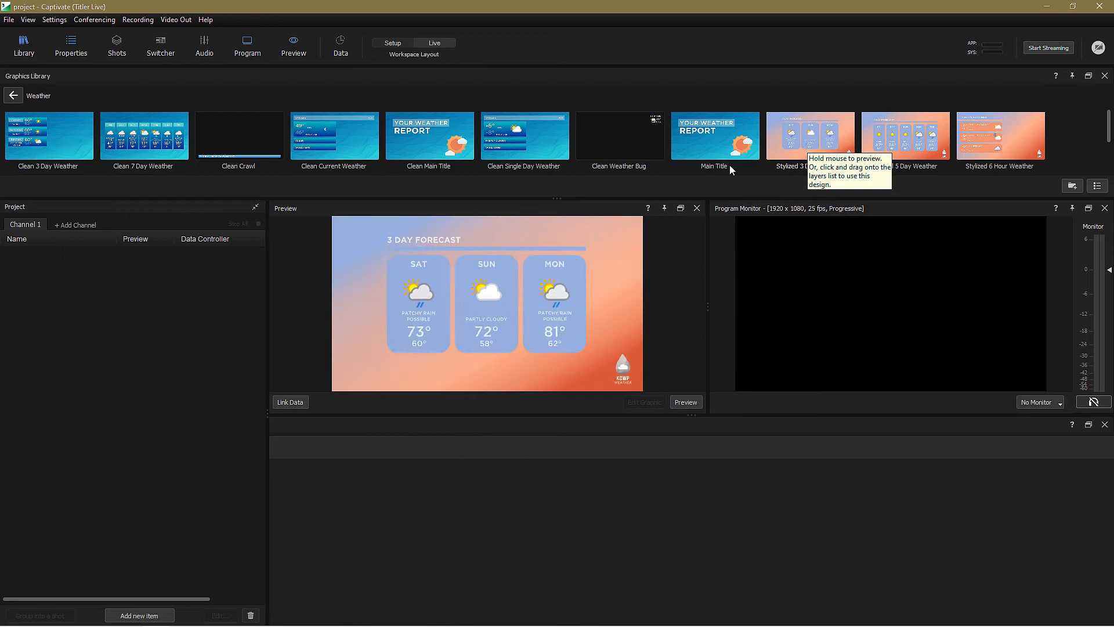
# - Add the Clean Current Weather graphic to Channel 1 and assign it the WeatherCast Current data controller
pyautogui.moveTo(318, 139); pyautogui.dragTo(105, 273)
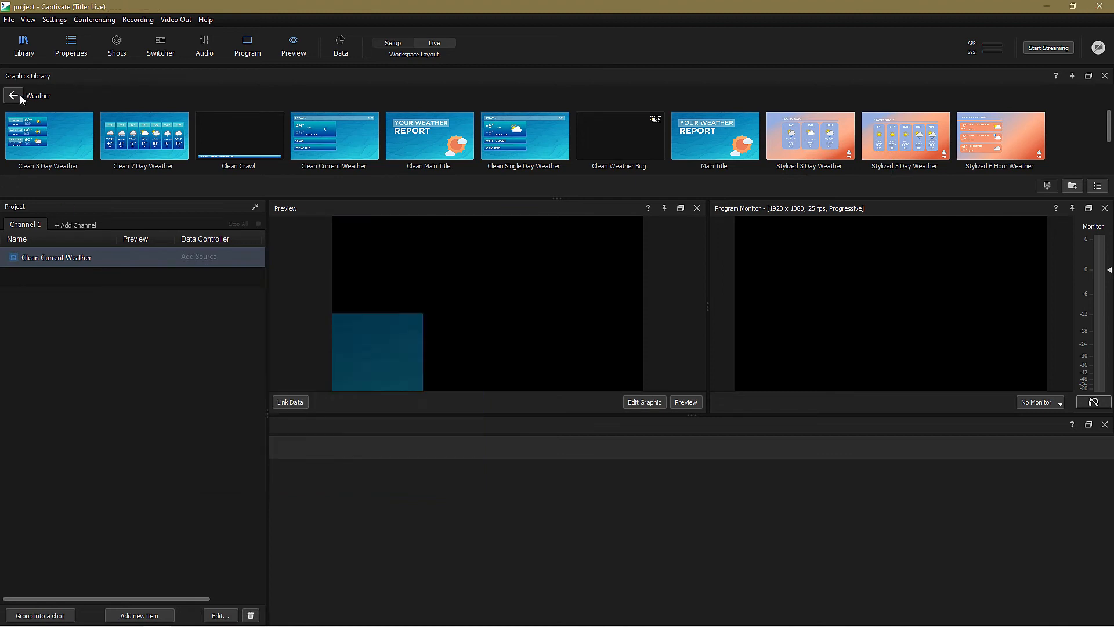
pyautogui.click(20, 43)
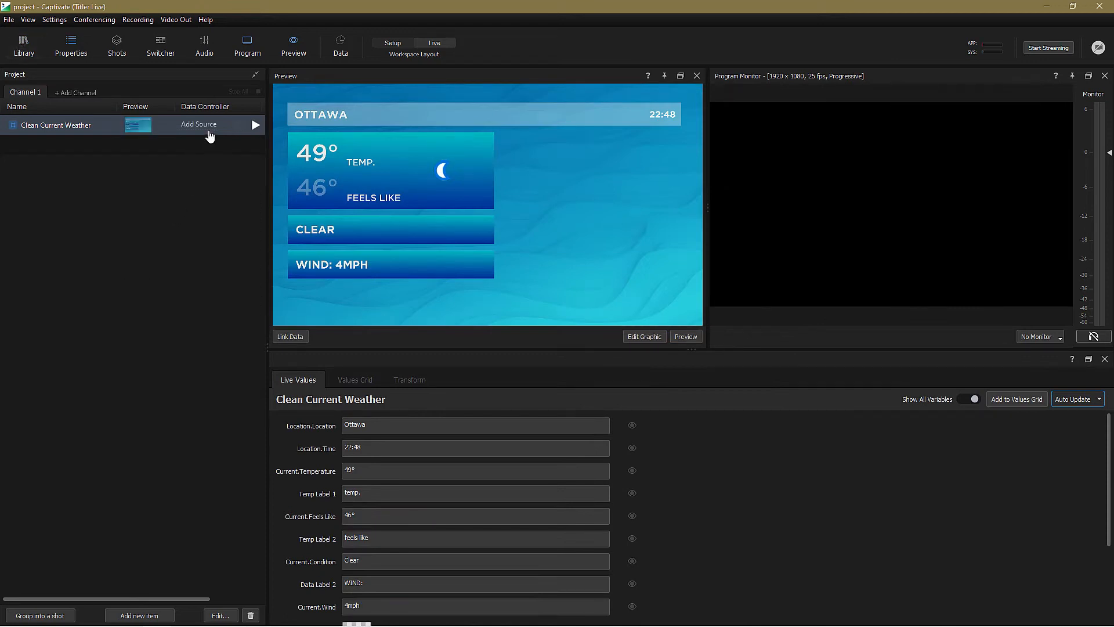
pyautogui.click(204, 126)
pyautogui.moveTo(238, 153)
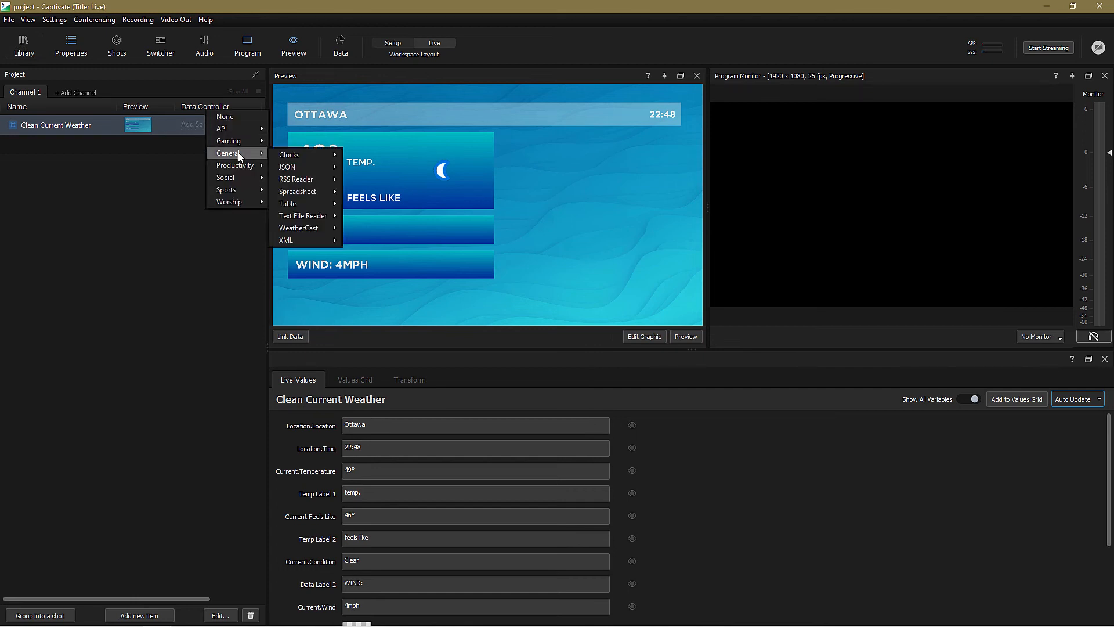
pyautogui.moveTo(311, 227)
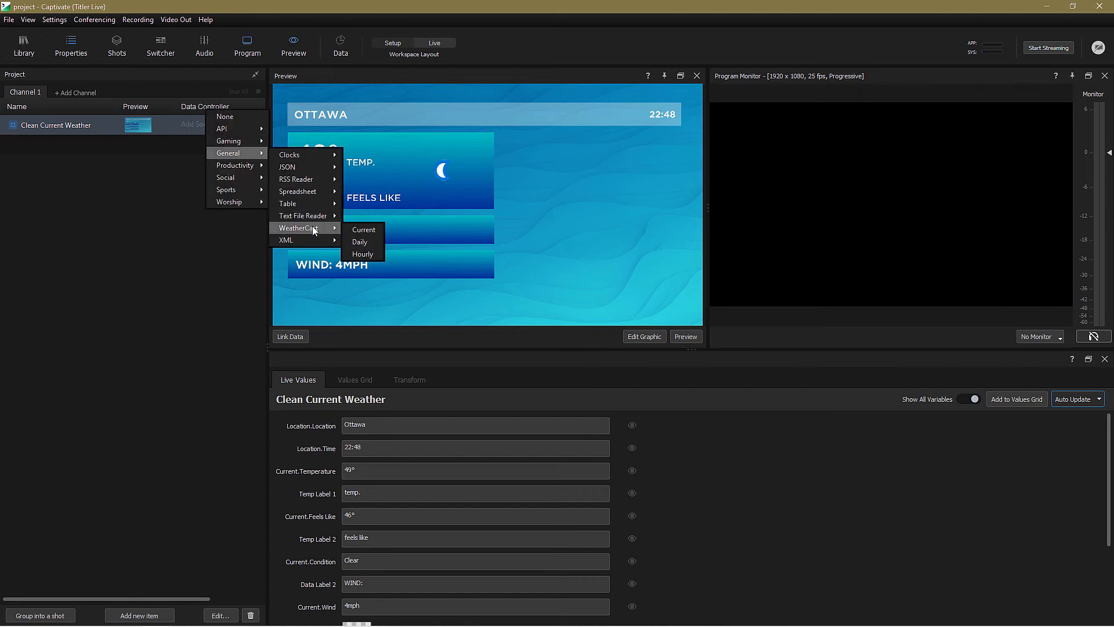
pyautogui.click(355, 229)
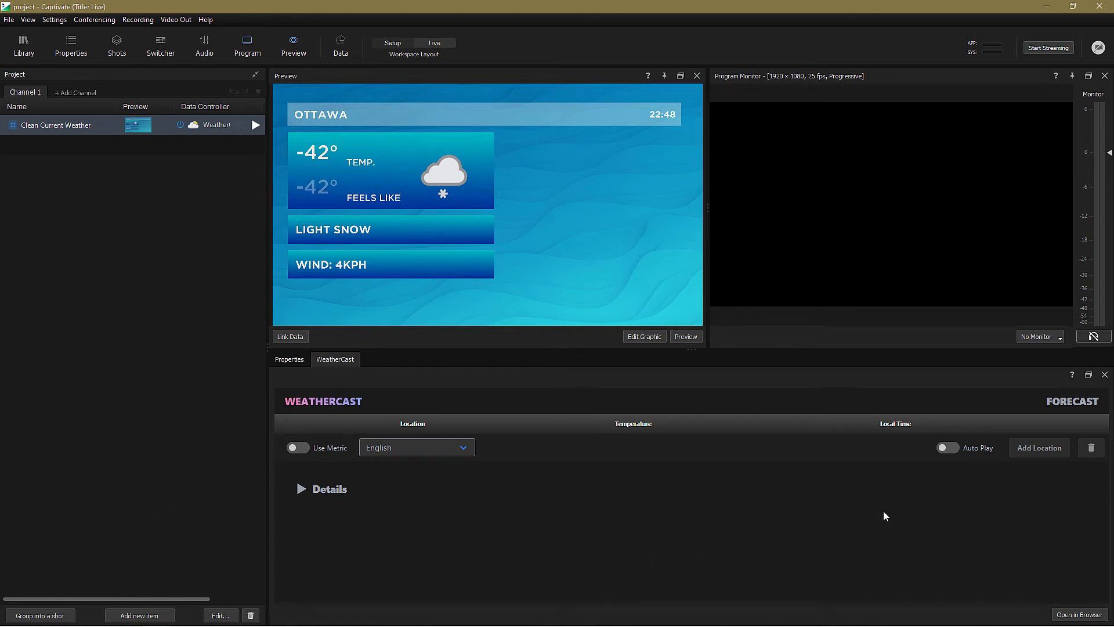
# - Add Oymyakon, Sakha as a WeatherCast location
pyautogui.click(1039, 448)
pyautogui.click(720, 477)
pyautogui.write('oymya')
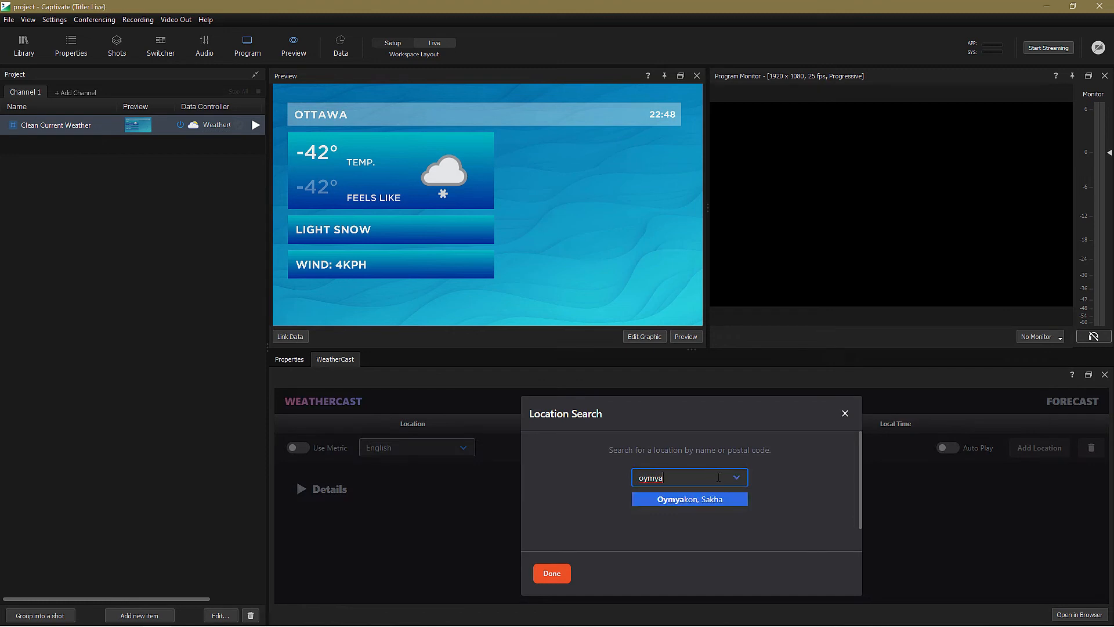
pyautogui.click(679, 501)
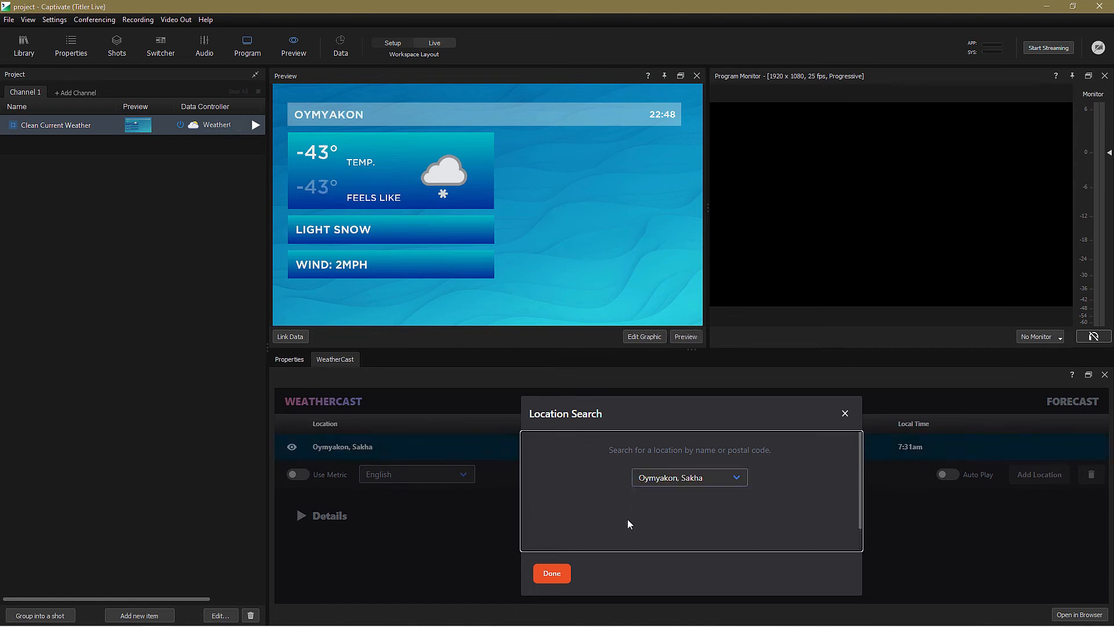
pyautogui.click(554, 575)
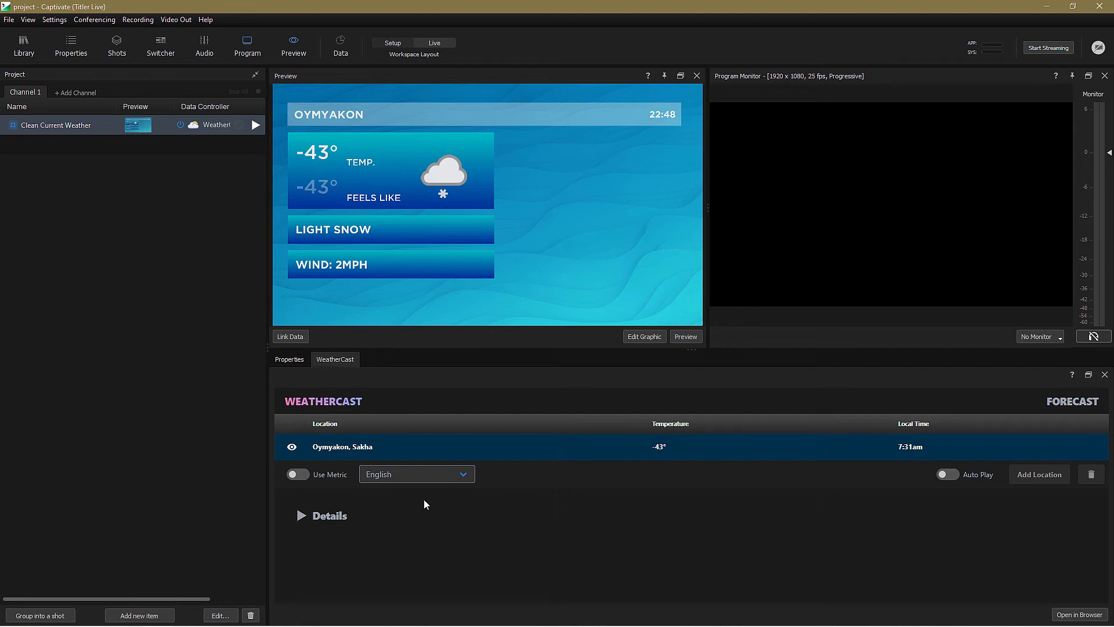
pyautogui.click(464, 475)
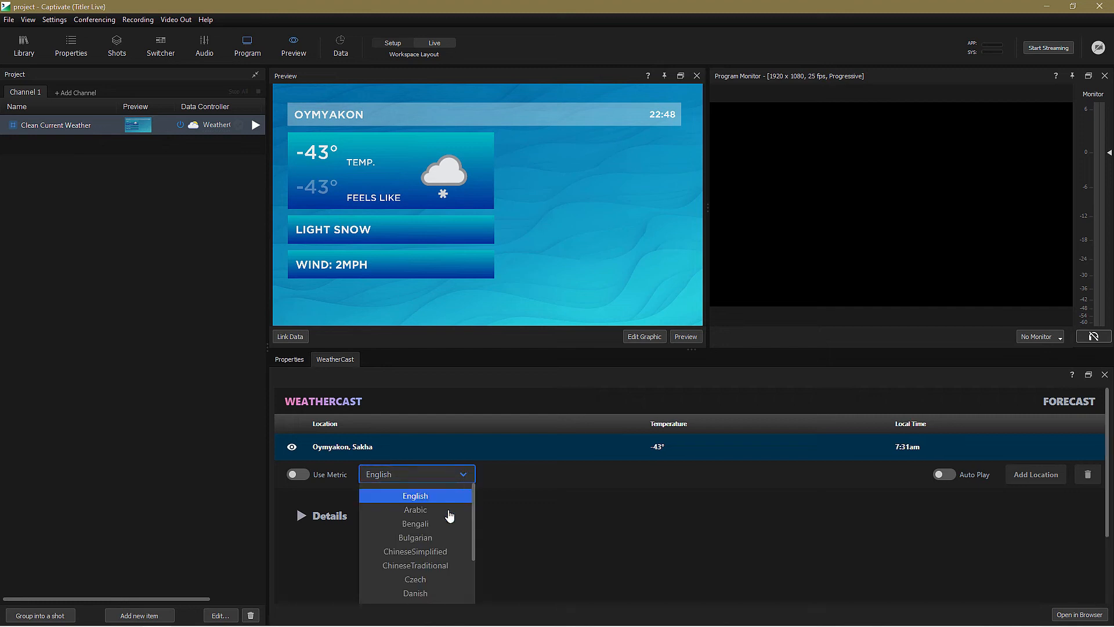
pyautogui.click(481, 472)
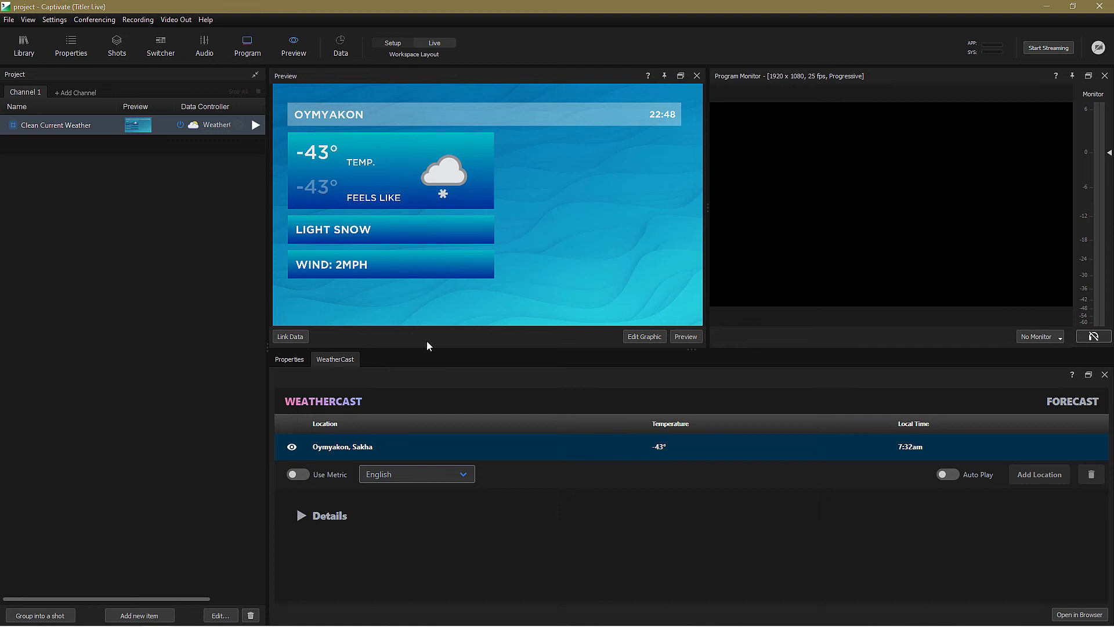
# - Link the WeatherCast Local Time field to the time text in the graphic's header bar
pyautogui.click(302, 338)
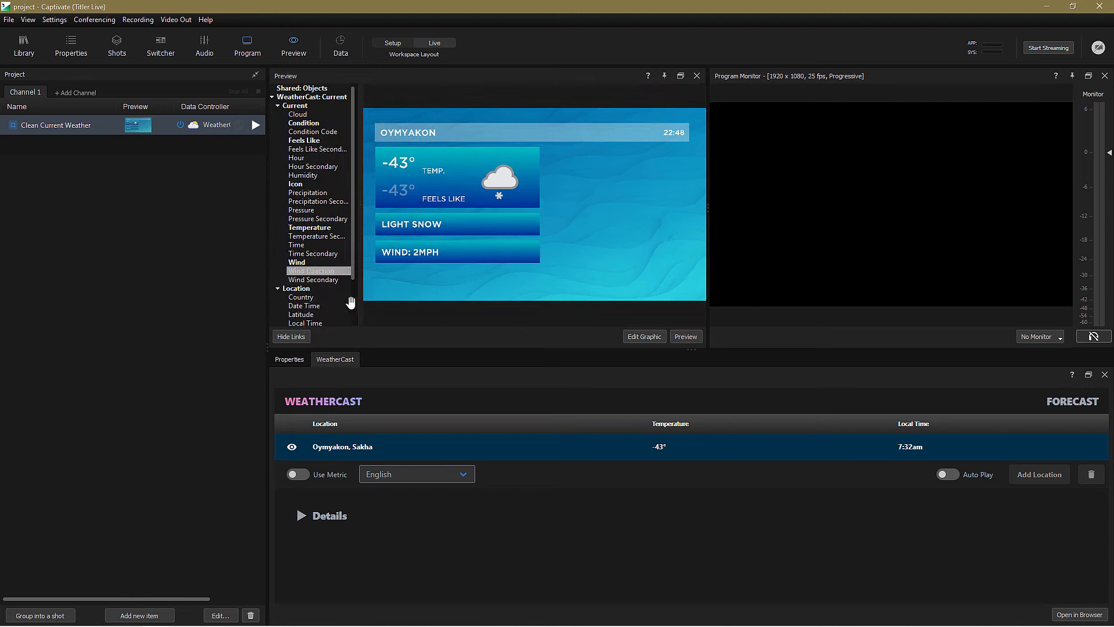
pyautogui.moveTo(313, 322); pyautogui.dragTo(667, 129)
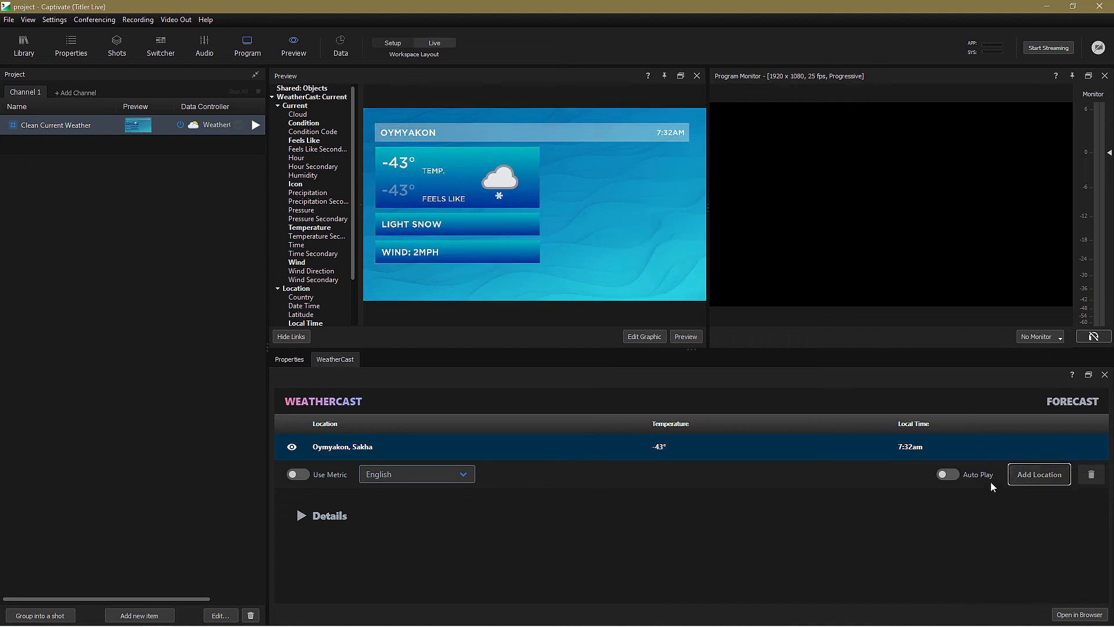
# - Add Bamako, Bamako as a second WeatherCast location and make it the displayed one
pyautogui.click(1016, 477)
pyautogui.write('bamak')
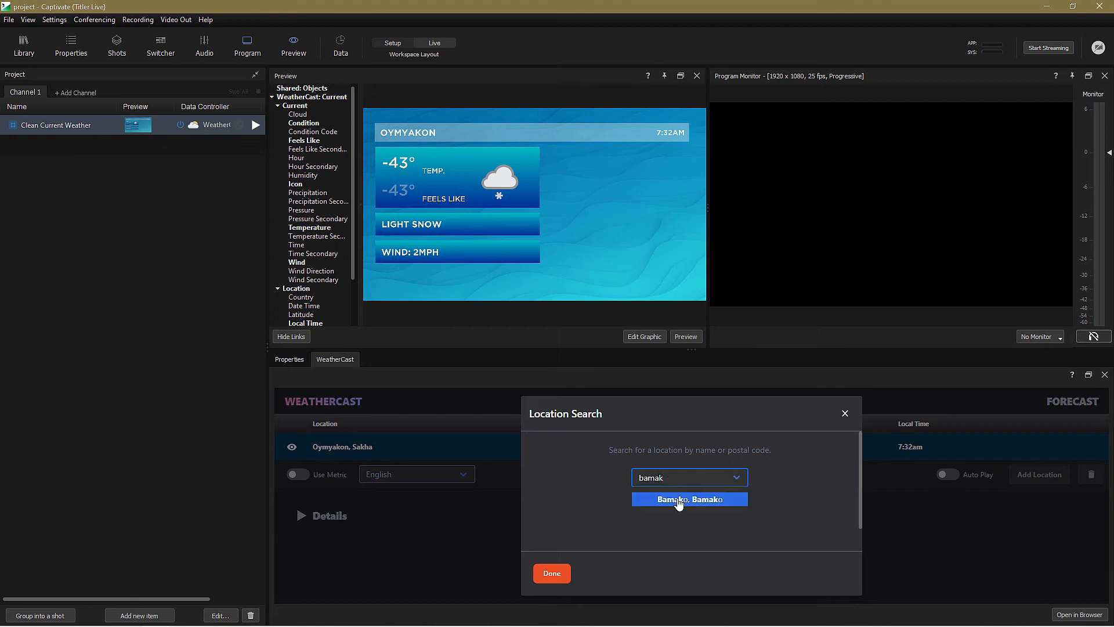
pyautogui.click(676, 499)
pyautogui.click(550, 576)
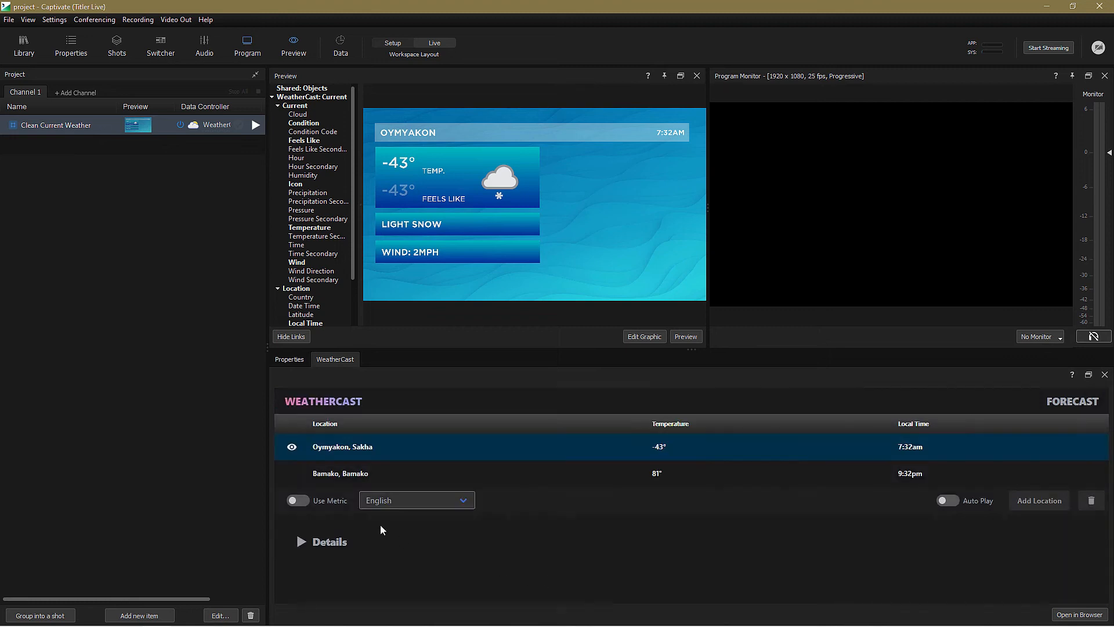
pyautogui.click(327, 473)
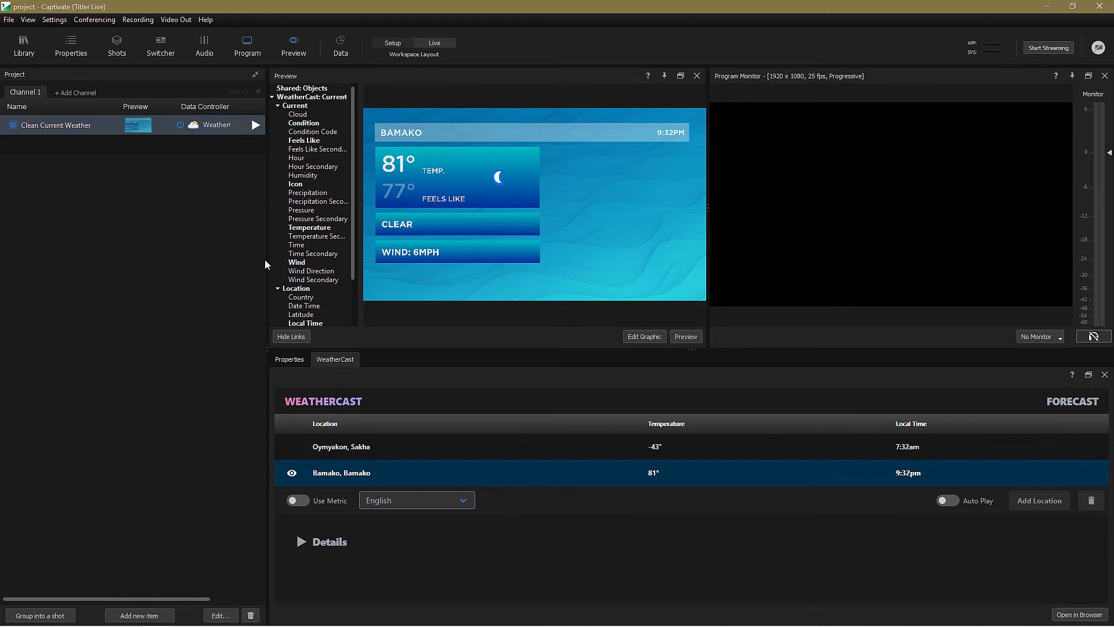
# - Turn on Auto Play for the locations while the weather graphic is on air, and take the graphic off air
pyautogui.click(255, 124)
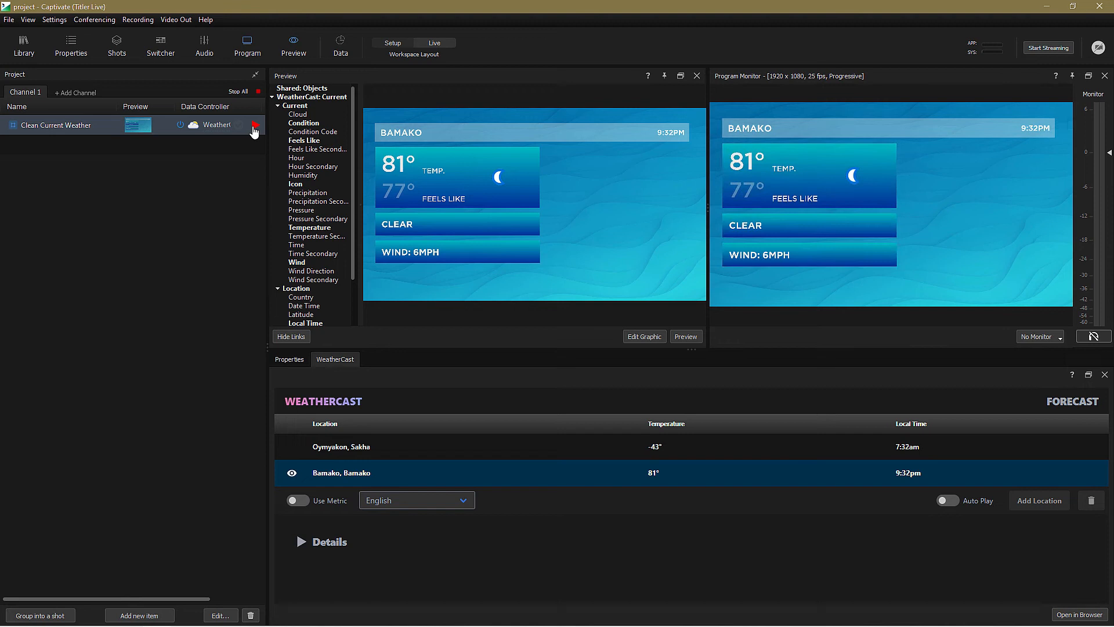
pyautogui.click(955, 501)
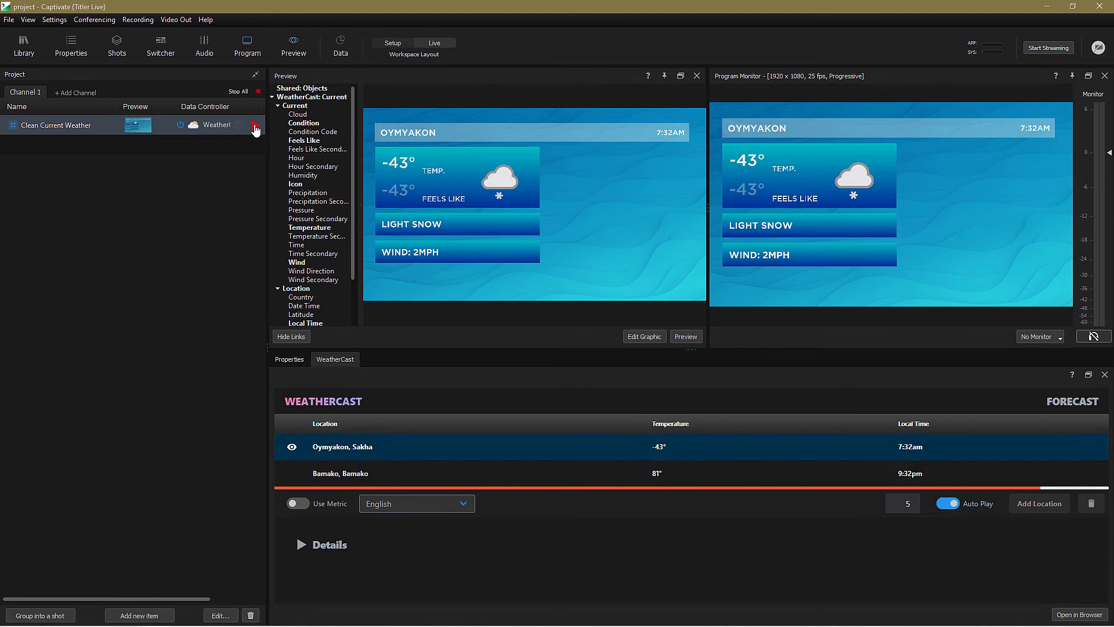
pyautogui.click(255, 126)
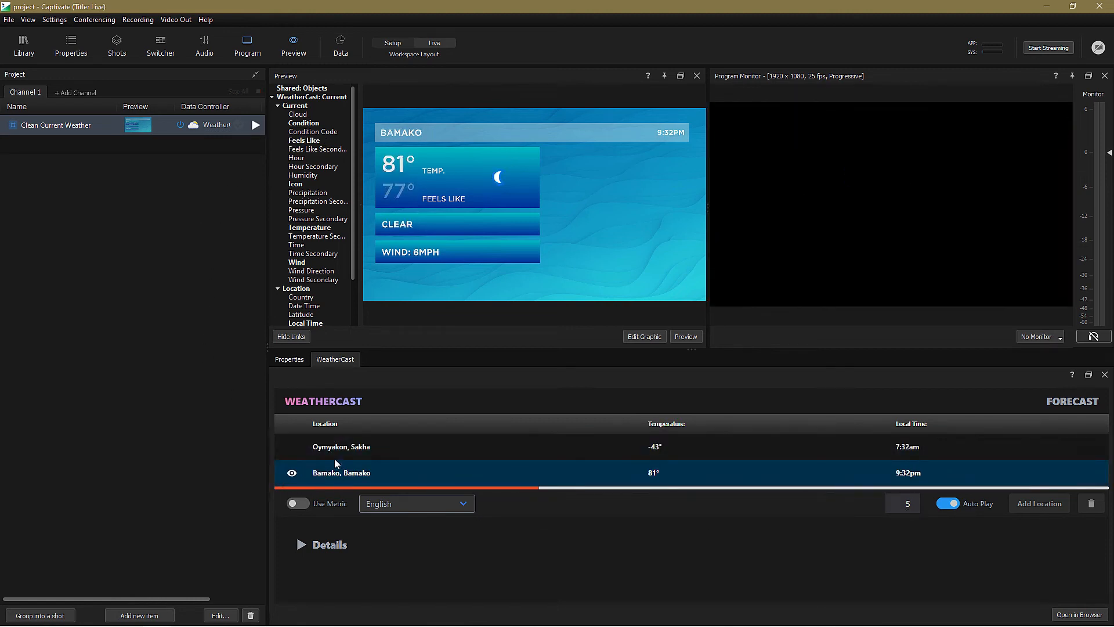
# - Replace the background of Clean Current Weather with the Extreme Travel image
pyautogui.click(288, 360)
pyautogui.scroll(-3, 376, 579)
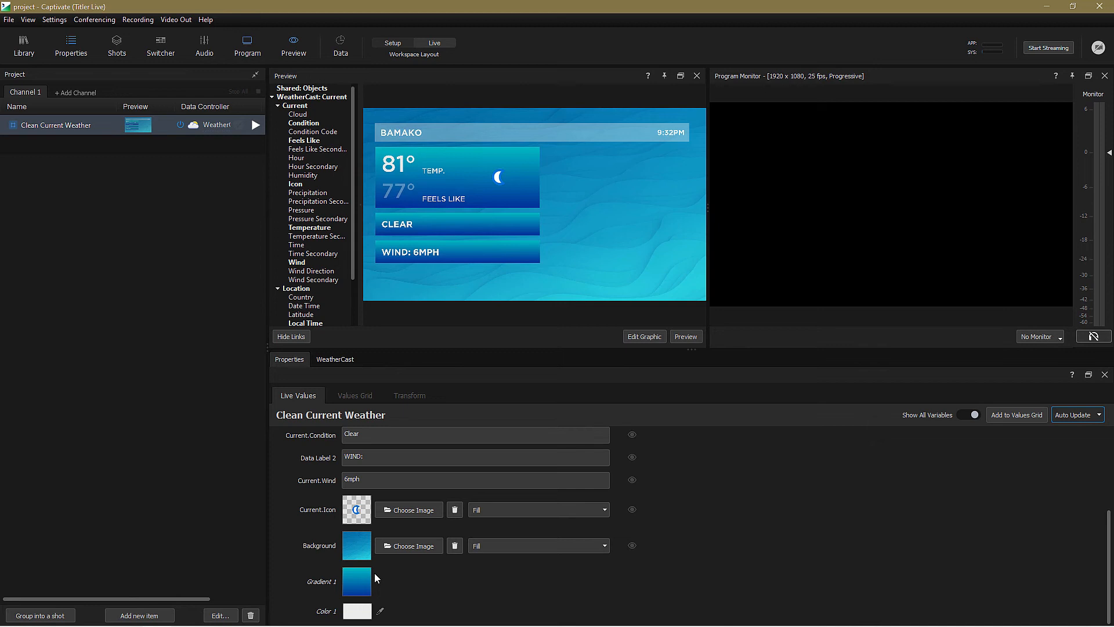
pyautogui.click(409, 546)
pyautogui.doubleClick(285, 113)
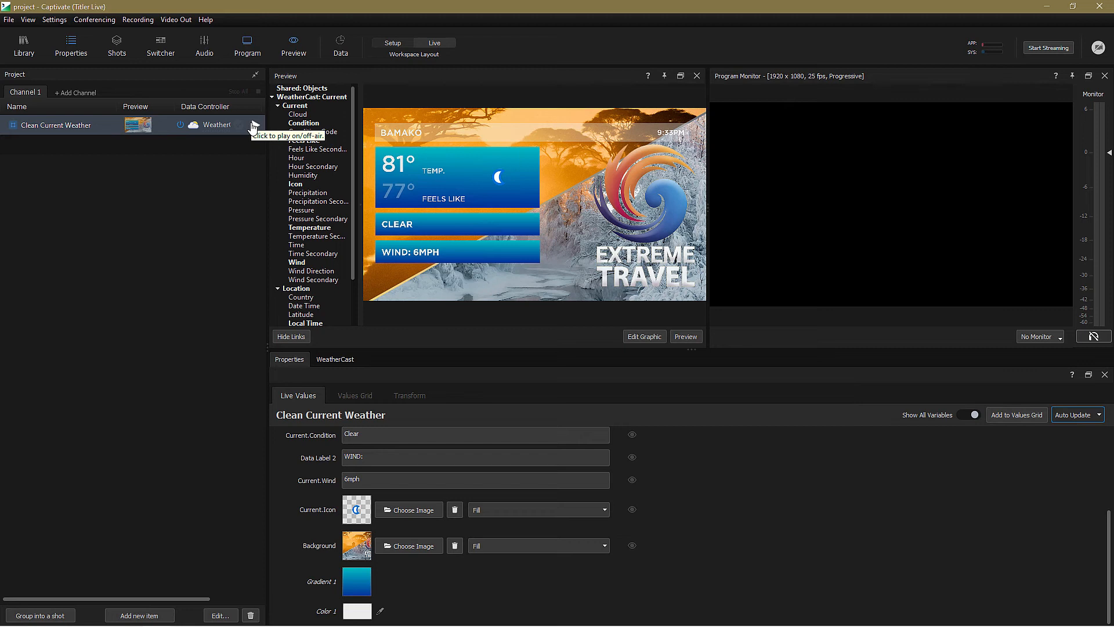
# - Switch WeatherCast to metric units and link the Wind Secondary field to the graphic's wind value
pyautogui.click(327, 359)
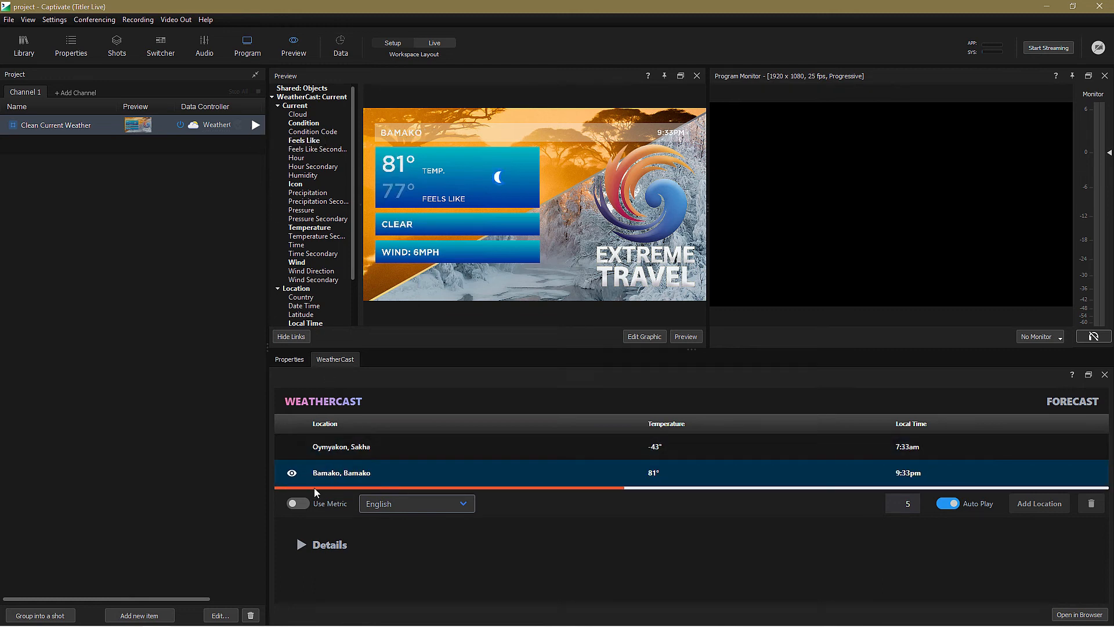
pyautogui.click(304, 504)
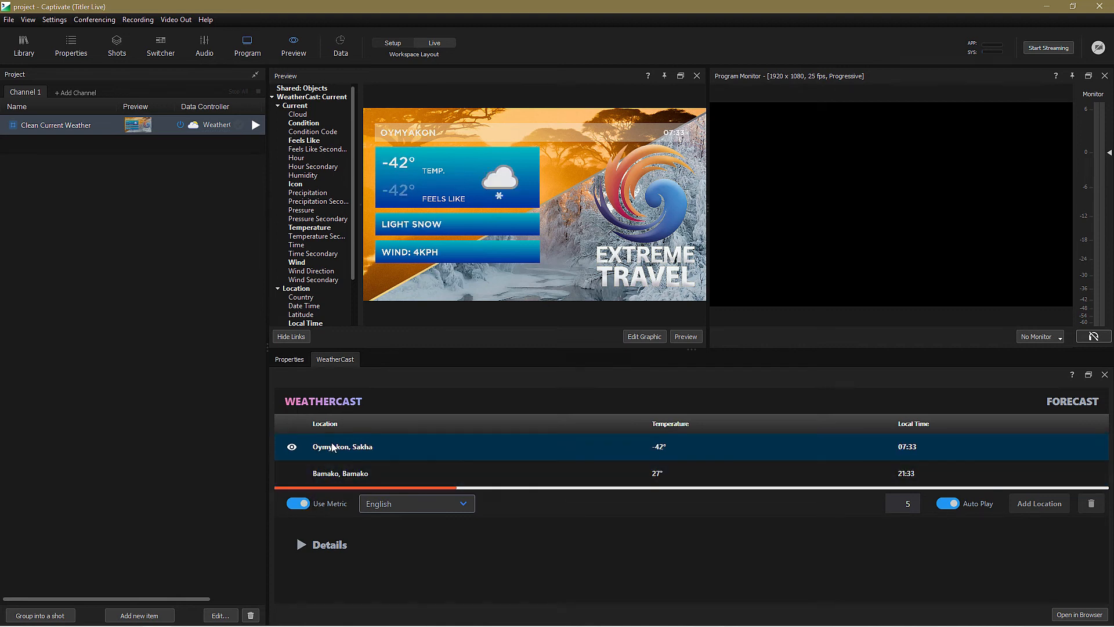
pyautogui.moveTo(334, 279); pyautogui.dragTo(426, 256)
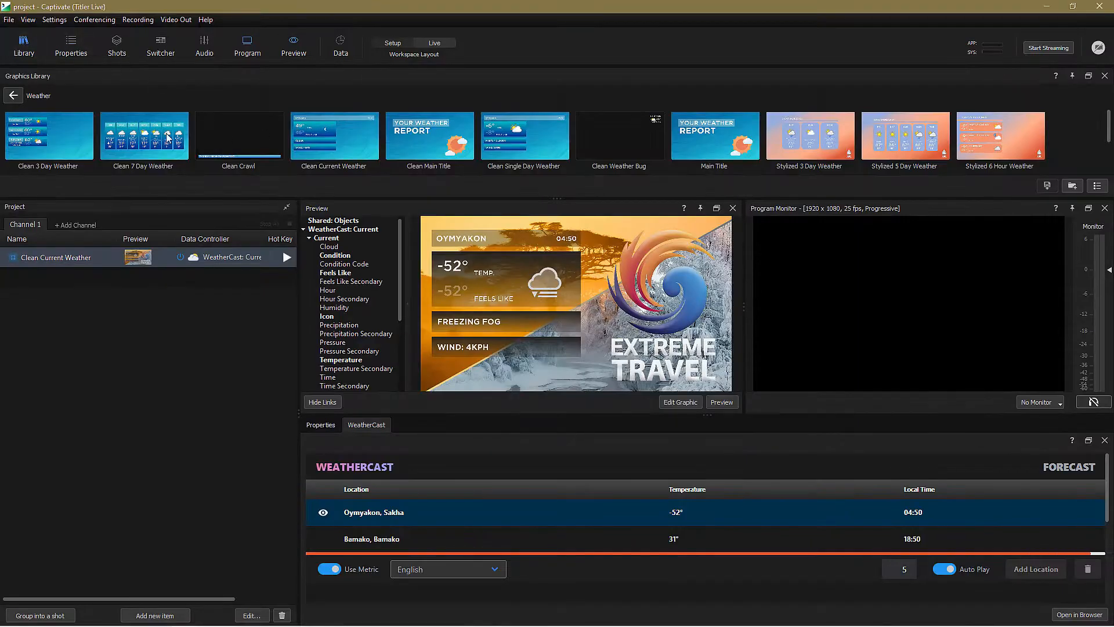
# - Add the Clean Single Day Weather graphic to Channel 1 and assign it the WeatherCast Daily data controller
pyautogui.moveTo(526, 136); pyautogui.dragTo(174, 291)
pyautogui.click(196, 276)
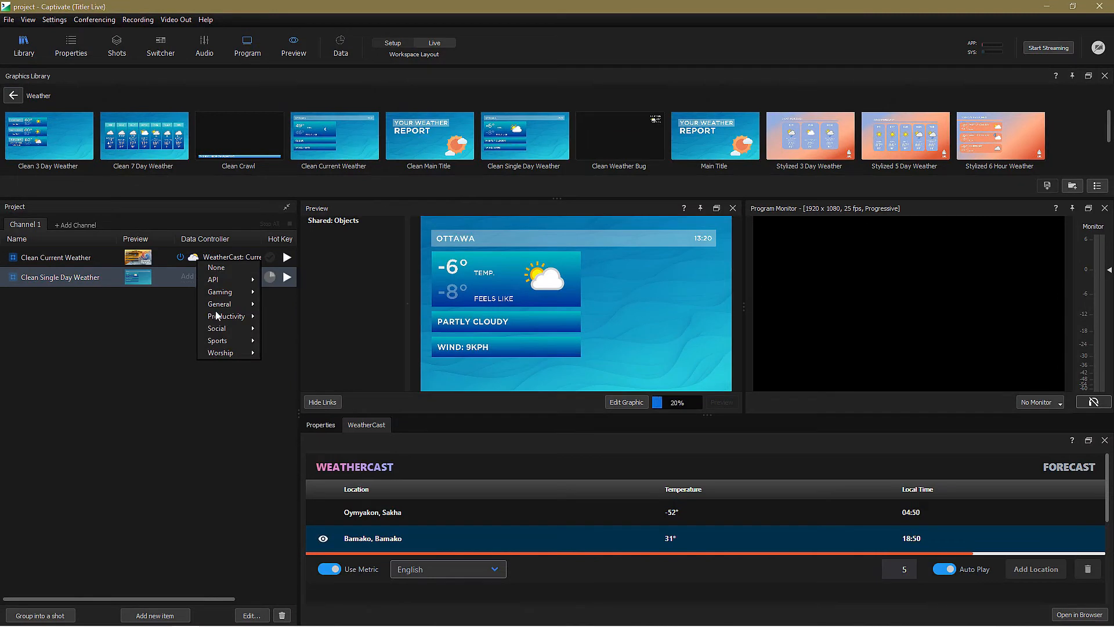
pyautogui.moveTo(221, 303)
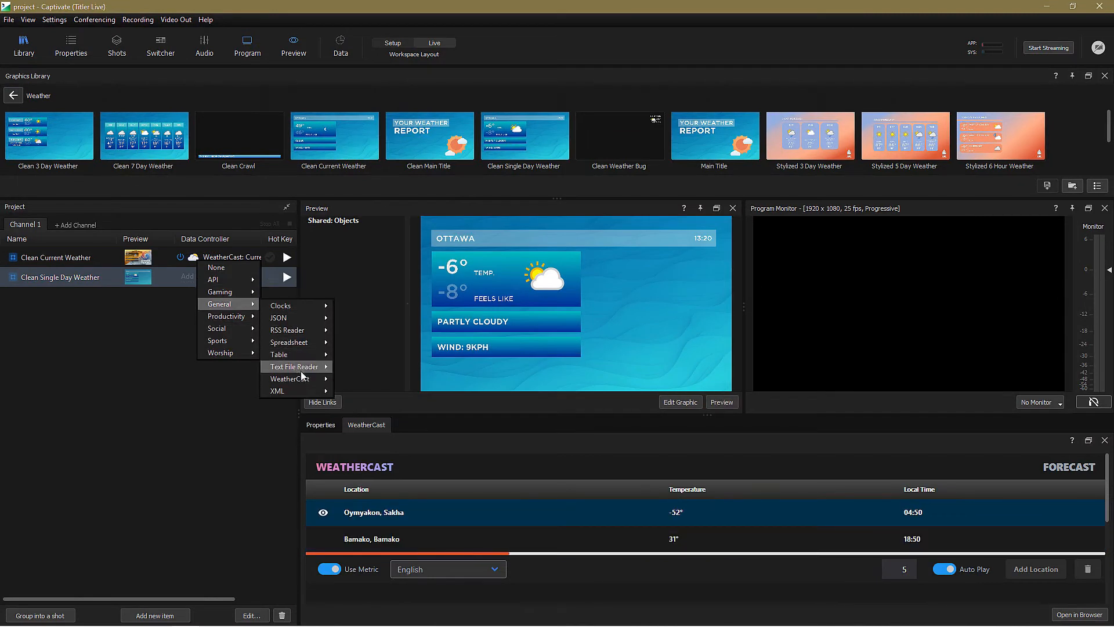
pyautogui.moveTo(297, 379)
pyautogui.click(349, 391)
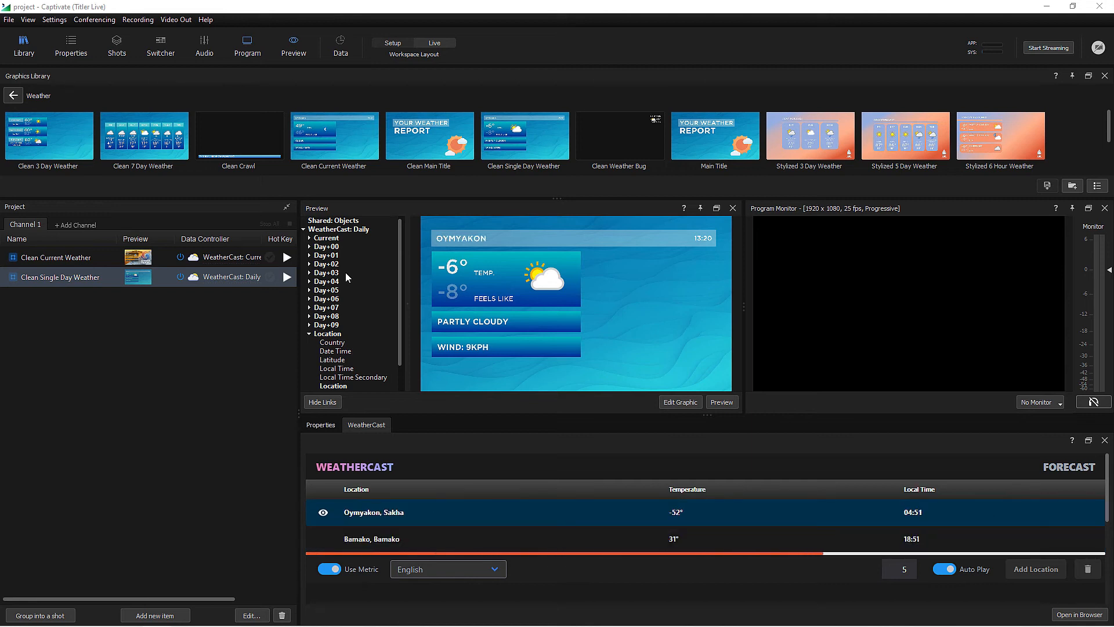
# - Link the Day+01 Weekday field to the header's time text and Day+01 High and Low to the two temperature values
pyautogui.click(309, 255)
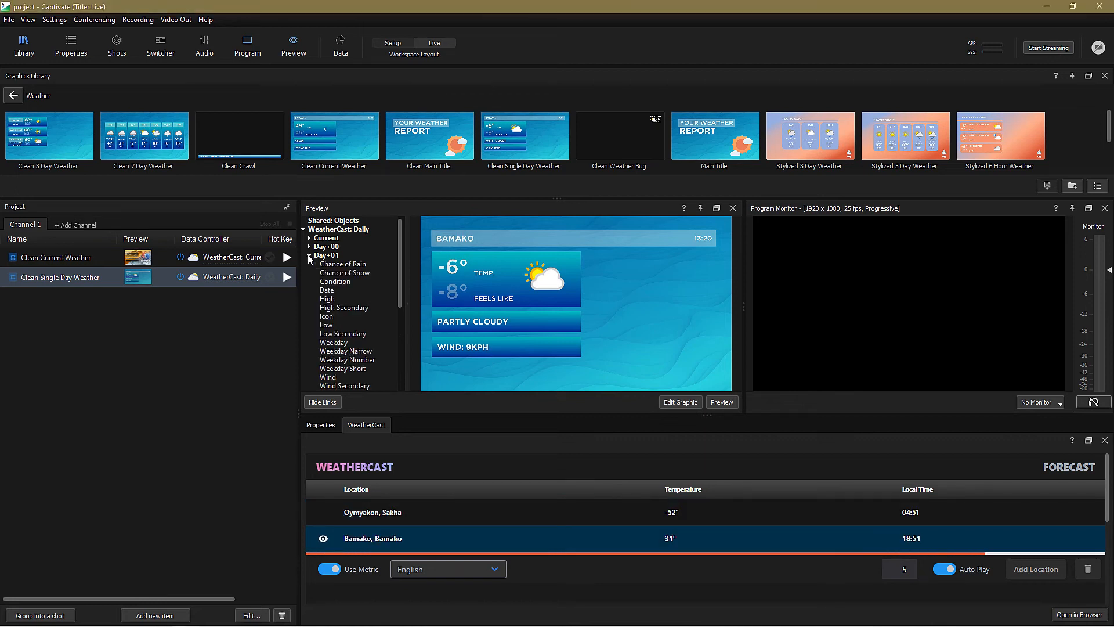
pyautogui.moveTo(339, 343); pyautogui.dragTo(695, 242)
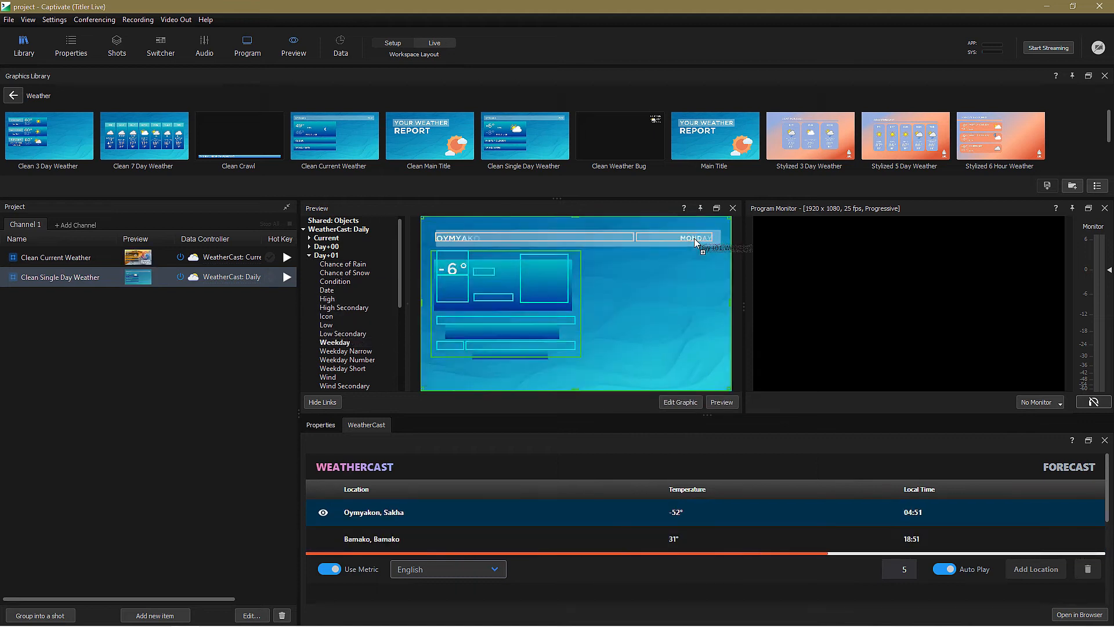
pyautogui.moveTo(333, 299); pyautogui.dragTo(452, 266)
pyautogui.moveTo(326, 320); pyautogui.dragTo(487, 276)
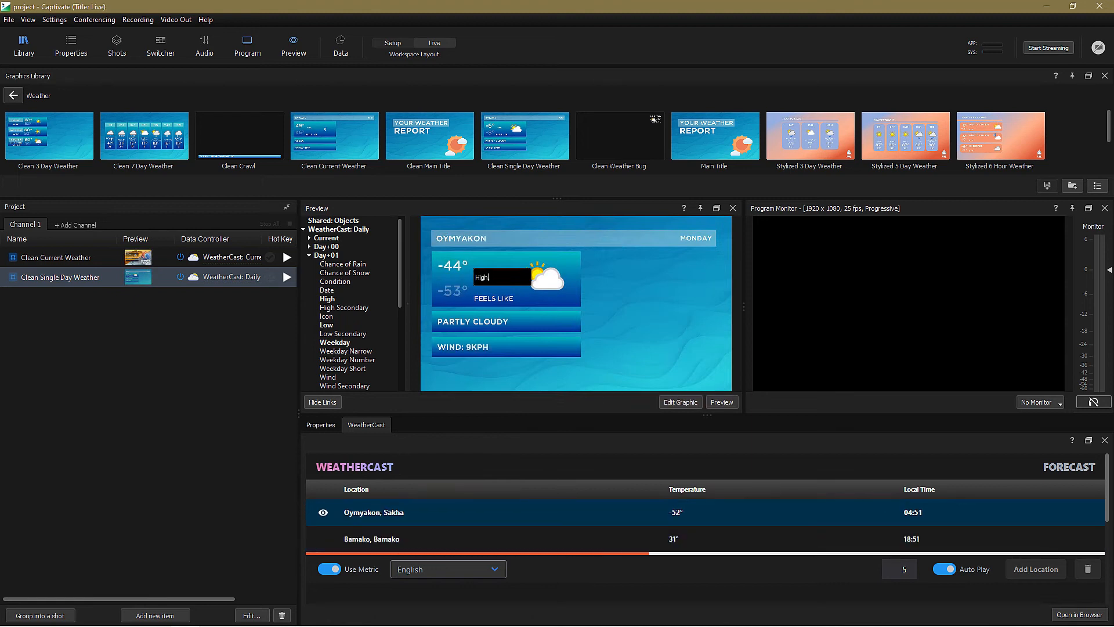
# - Change the two temperature labels to High and Low and hide the data links
pyautogui.press('BackSpace')
pyautogui.press('BackSpace')
pyautogui.press('BackSpace')
pyautogui.press('BackSpace')
pyautogui.press('BackSpace')
pyautogui.write('low')
pyautogui.press('Return')
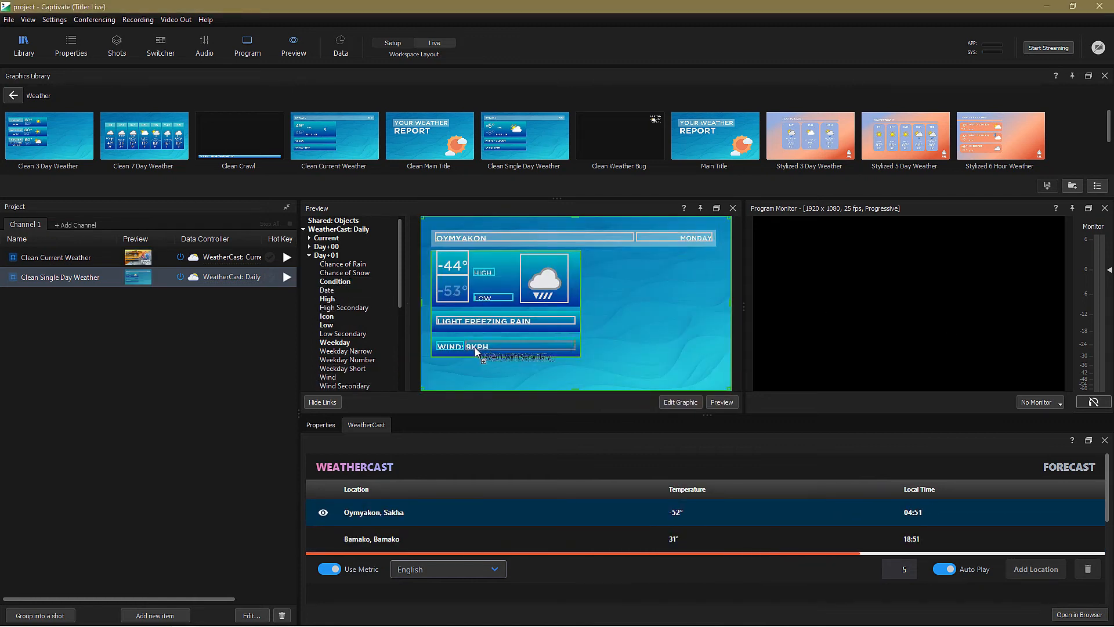
pyautogui.click(322, 401)
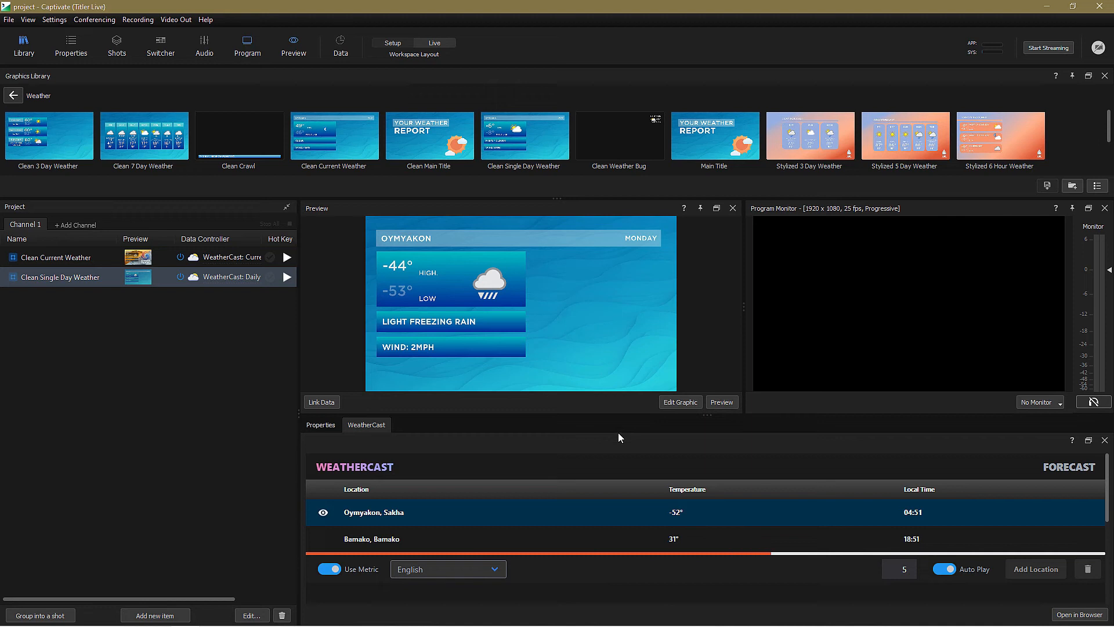
# - Start a new project without saving the current one
pyautogui.click(9, 21)
pyautogui.click(30, 35)
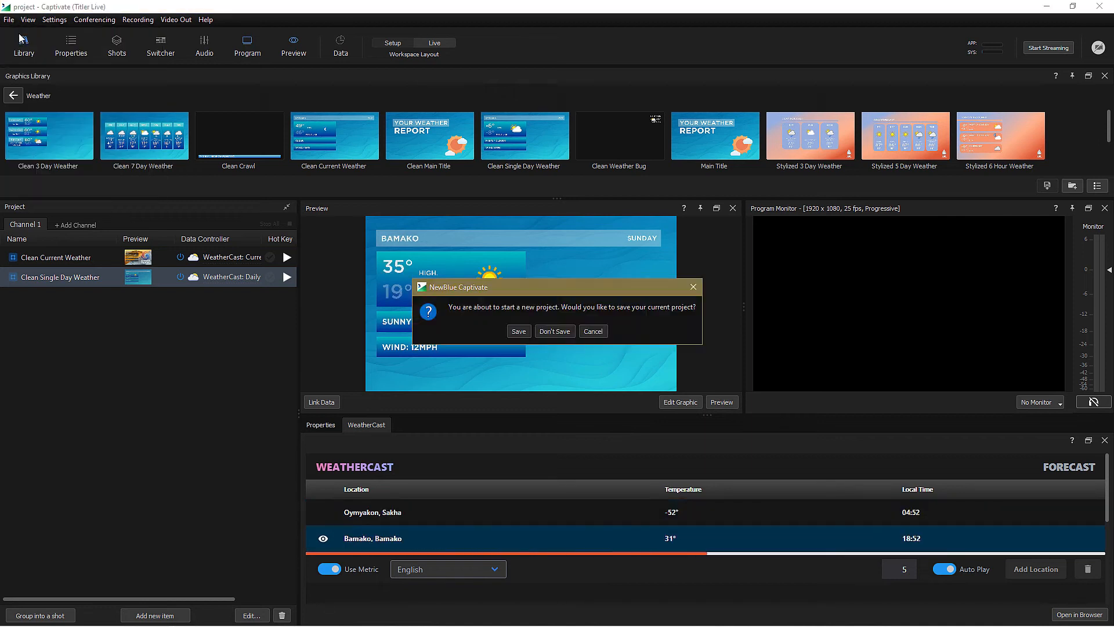
pyautogui.click(546, 330)
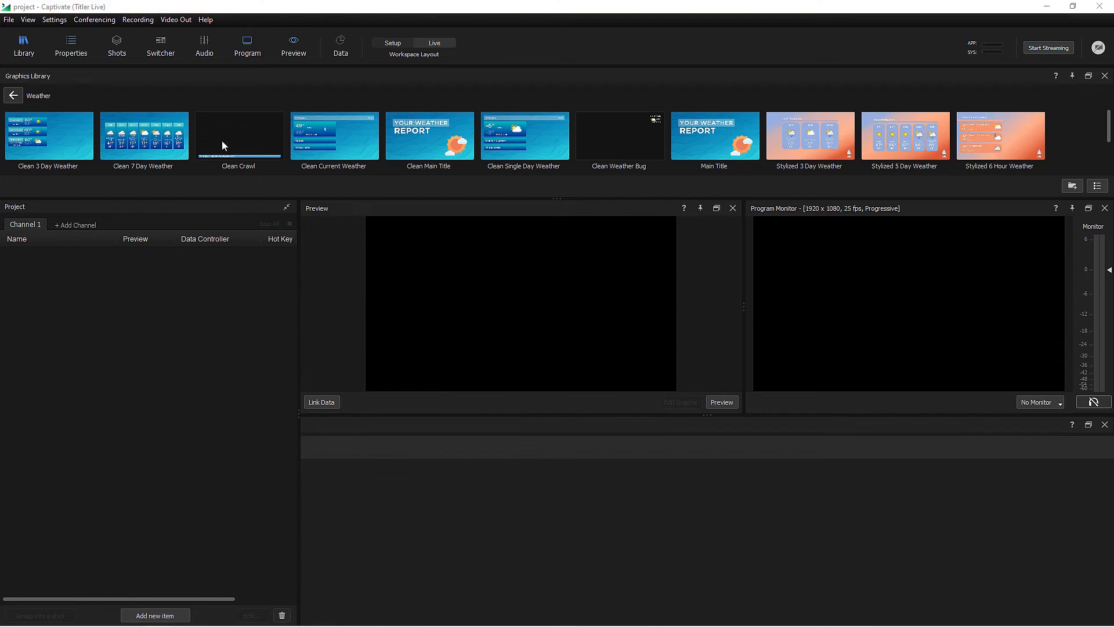
# - Add the Clean 7 Day Weather graphic to Channel 1 and assign it the WeatherCast Daily data controller
pyautogui.moveTo(157, 145); pyautogui.dragTo(51, 288)
pyautogui.click(197, 258)
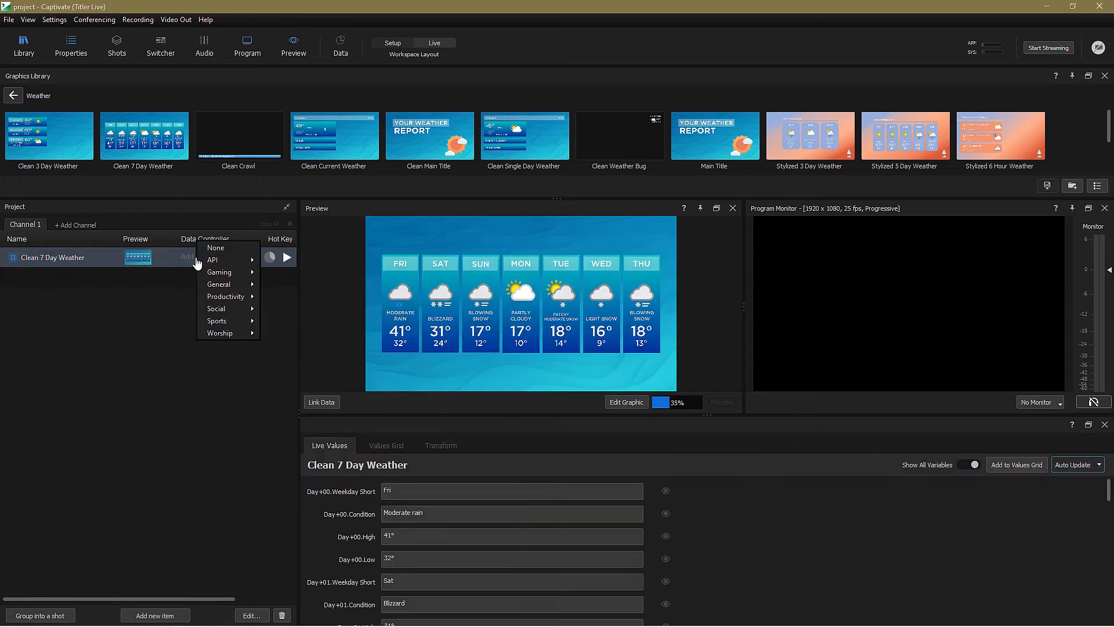
pyautogui.moveTo(220, 284)
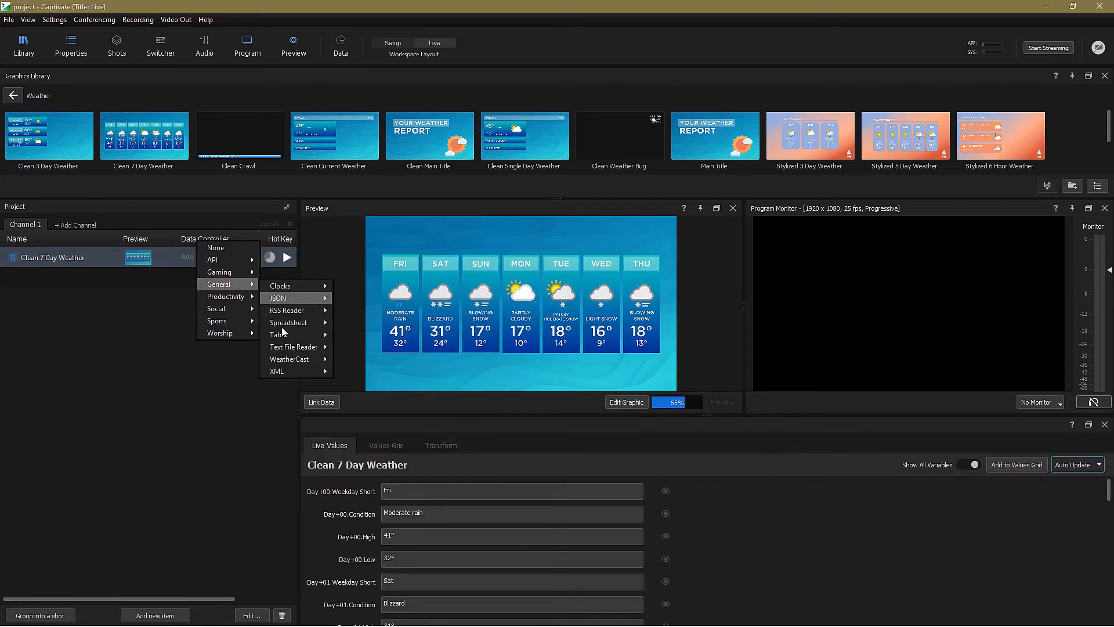
pyautogui.moveTo(293, 359)
pyautogui.click(346, 373)
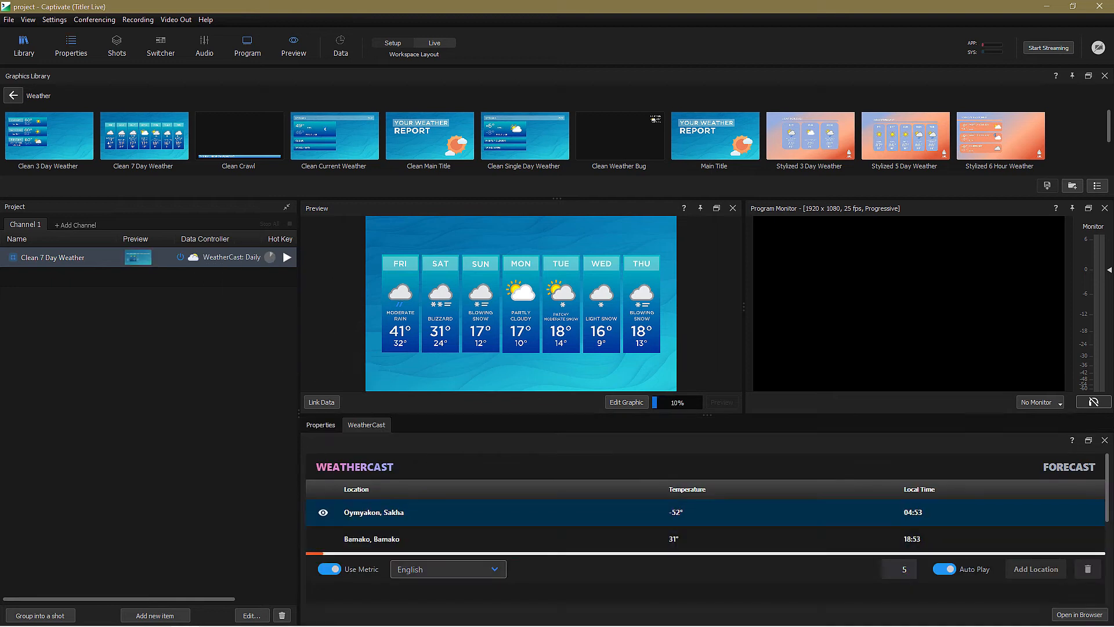
# - Remove Oymyakon and Bamako from the WeatherCast locations and add Yateley, Hampshire
pyautogui.click(1088, 569)
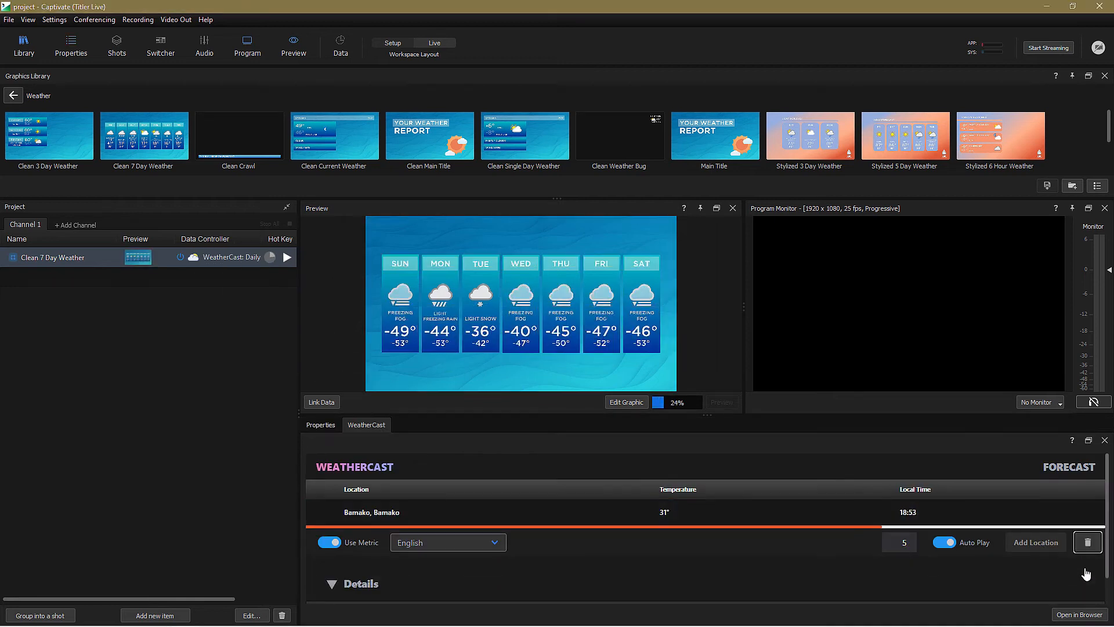
pyautogui.click(1091, 542)
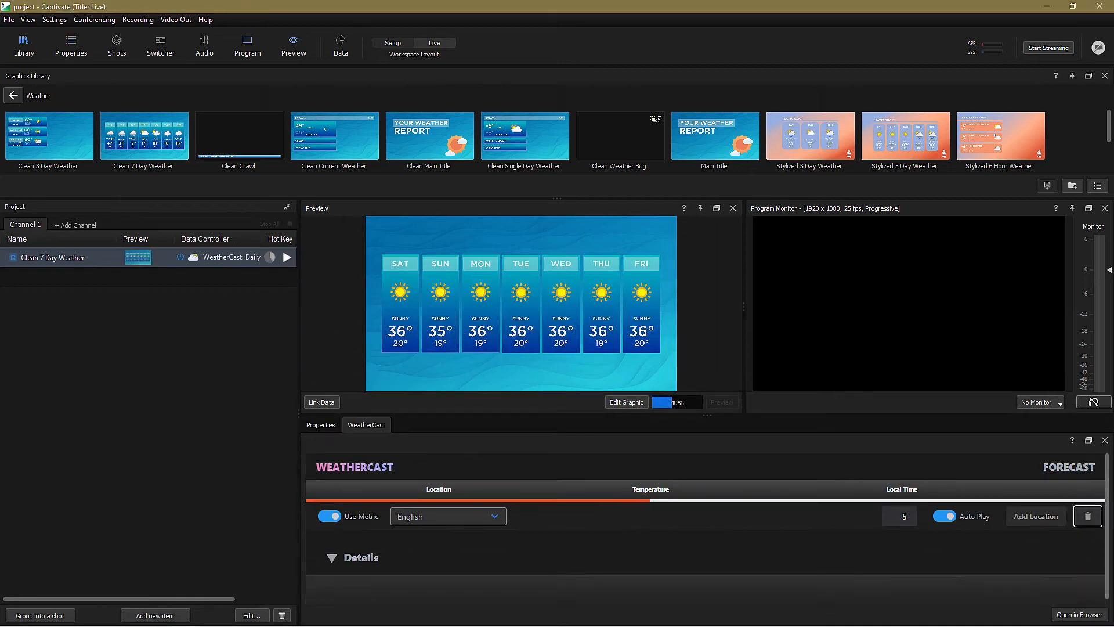
pyautogui.click(1055, 524)
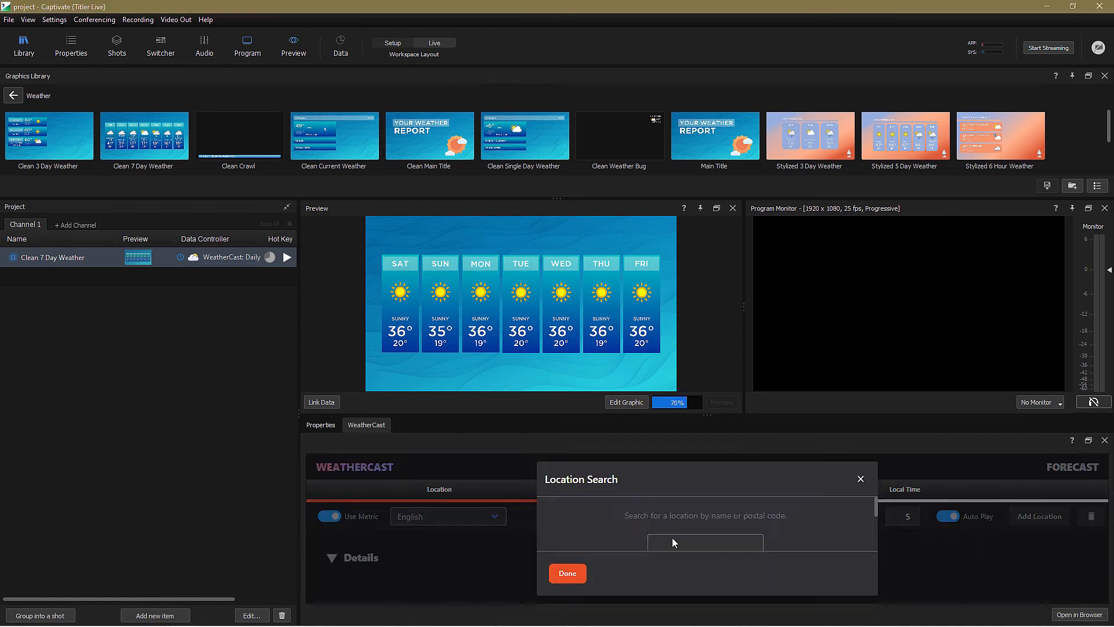
pyautogui.write('yateley')
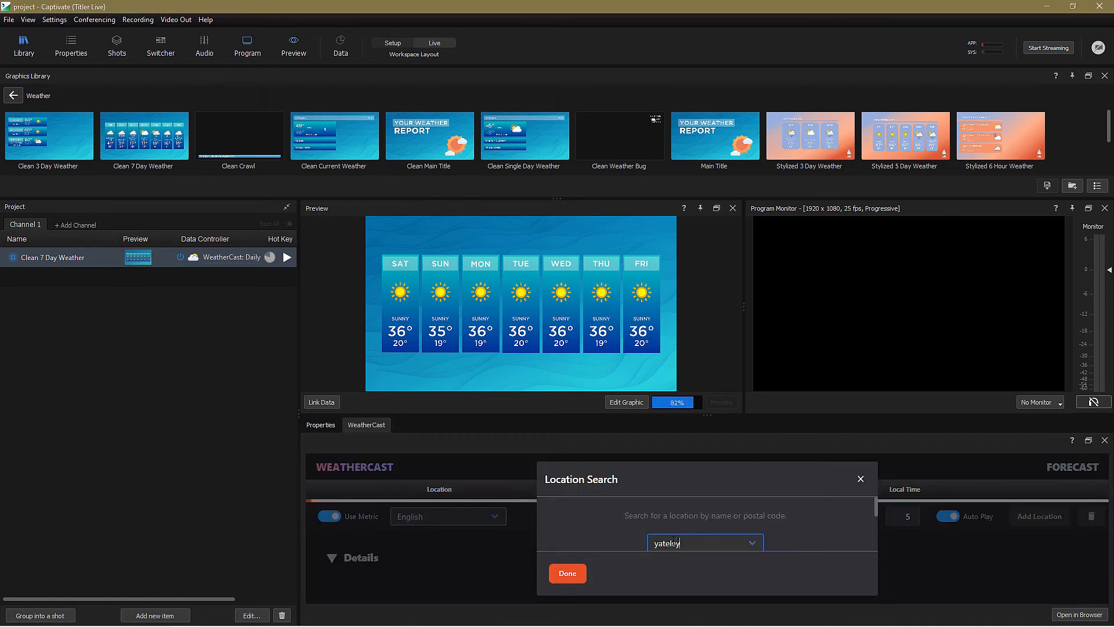
pyautogui.click(685, 524)
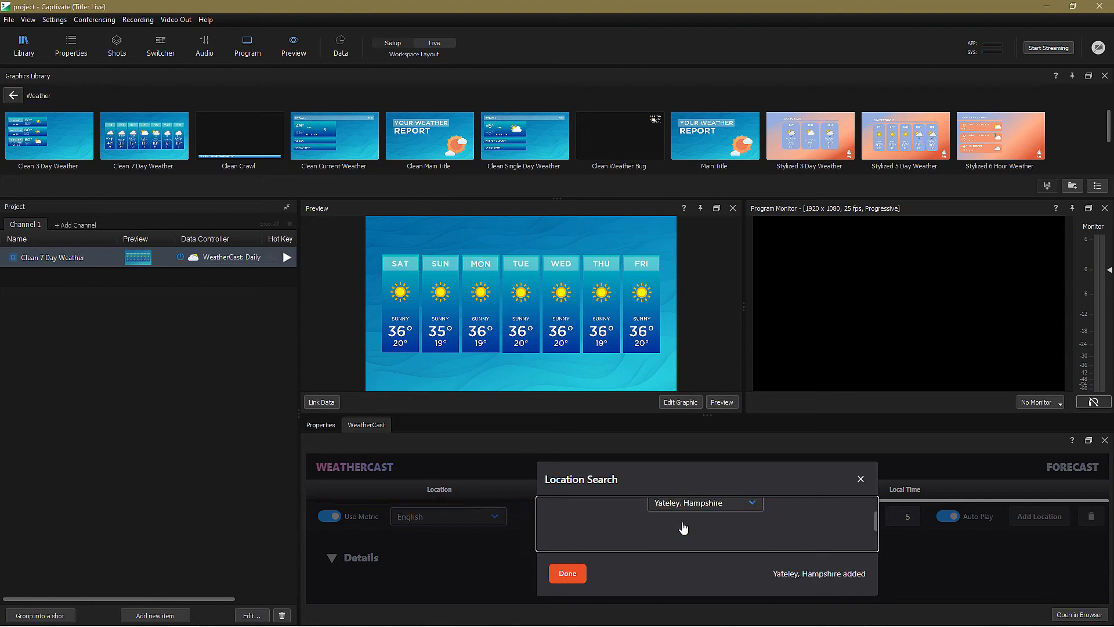
pyautogui.click(563, 574)
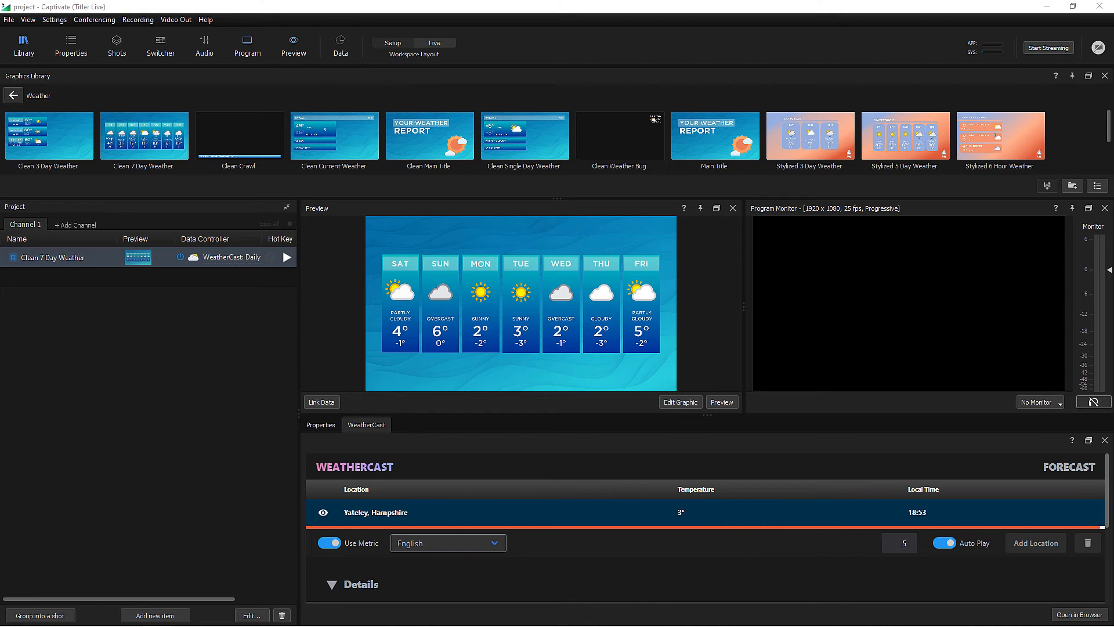
# - Hide the 7-day graphic's background and shrink the forecast panel to about three quarters of its size, horizontally centred slightly above mid-frame
pyautogui.click(311, 427)
pyautogui.scroll(-15, 365, 590)
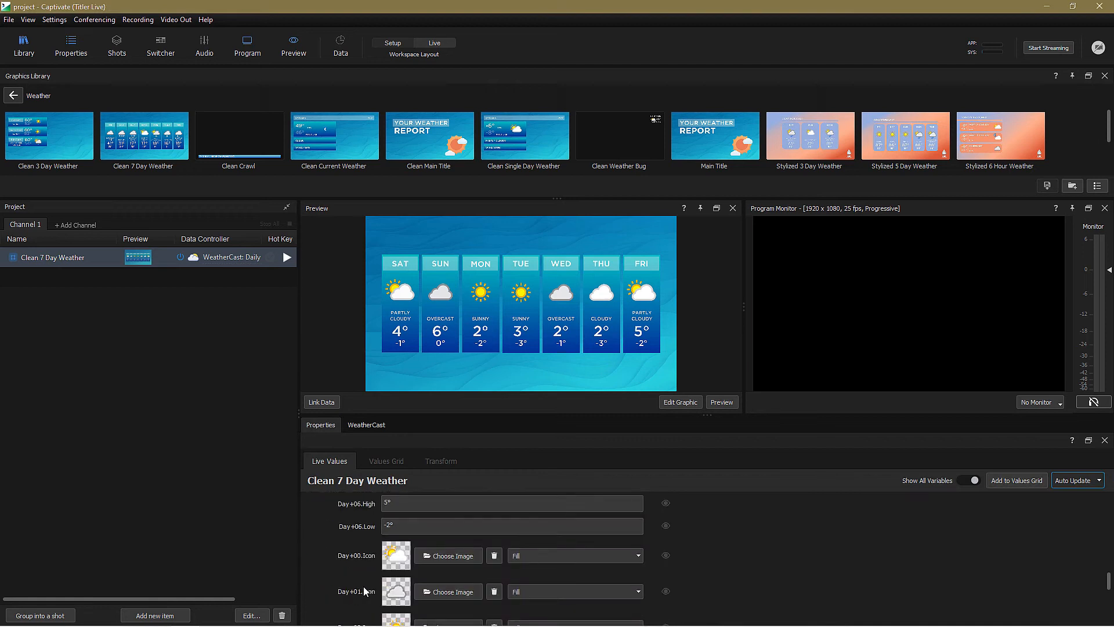
pyautogui.scroll(-6, 364, 590)
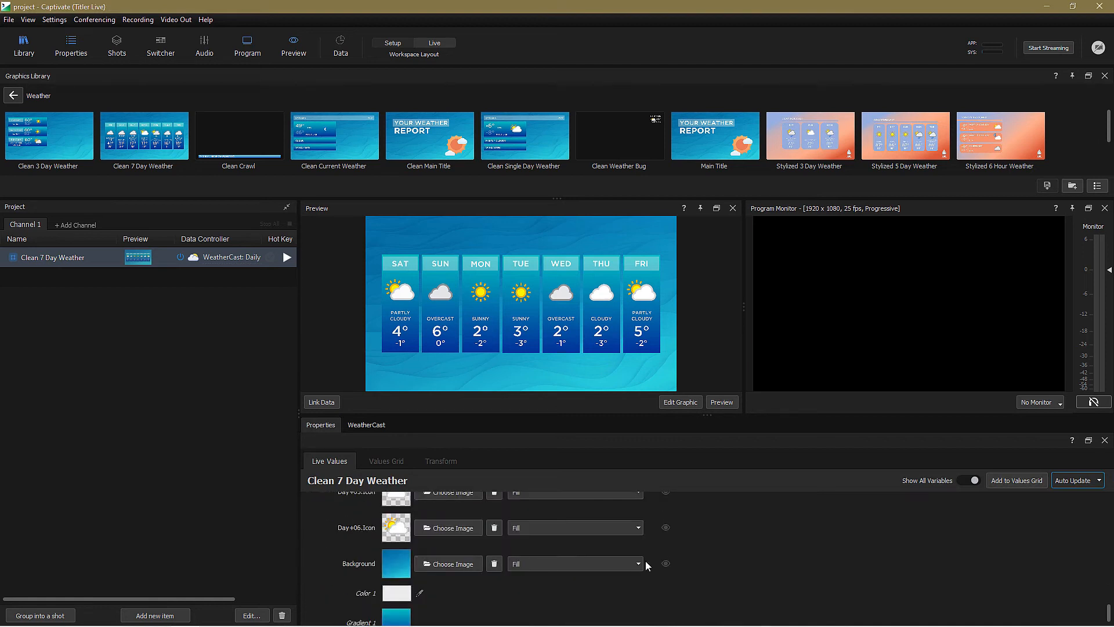
pyautogui.click(665, 563)
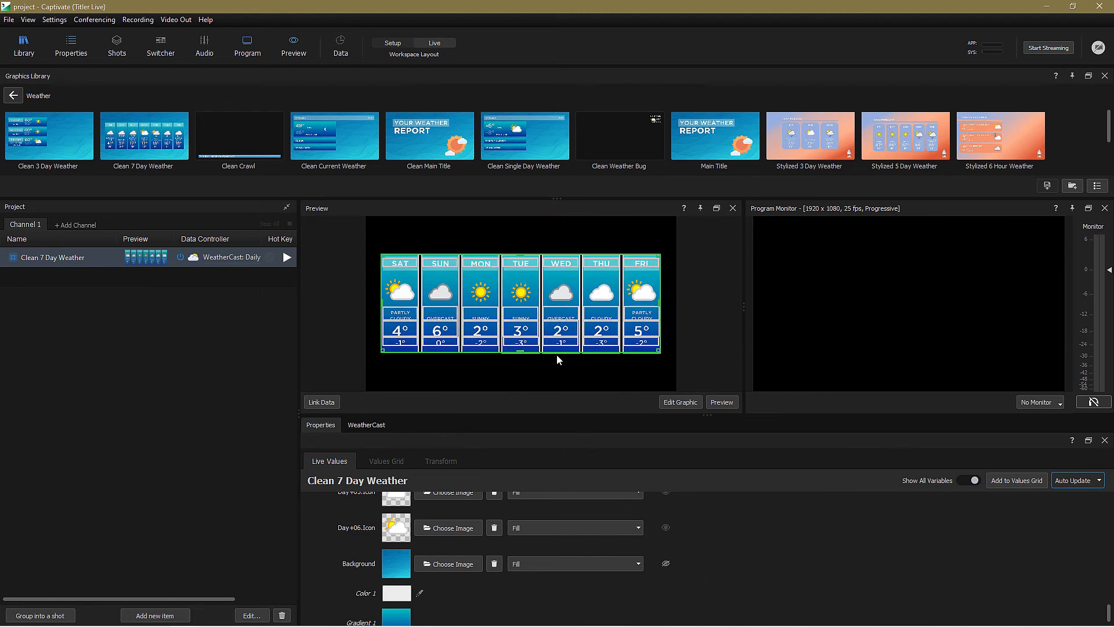
pyautogui.moveTo(661, 350); pyautogui.dragTo(594, 328)
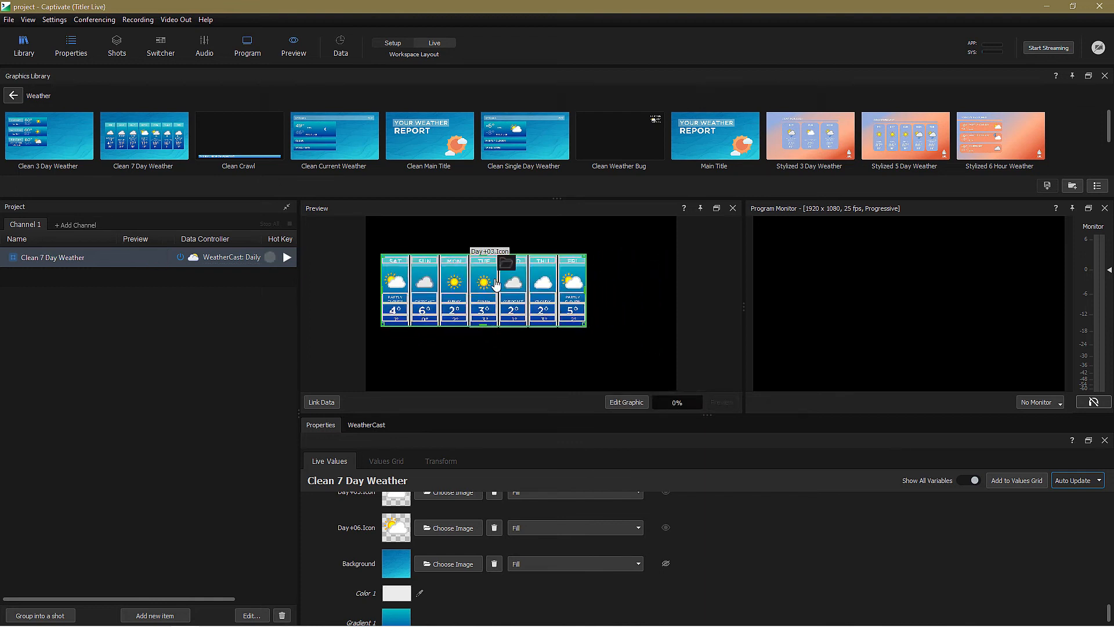
pyautogui.moveTo(494, 281); pyautogui.dragTo(528, 278)
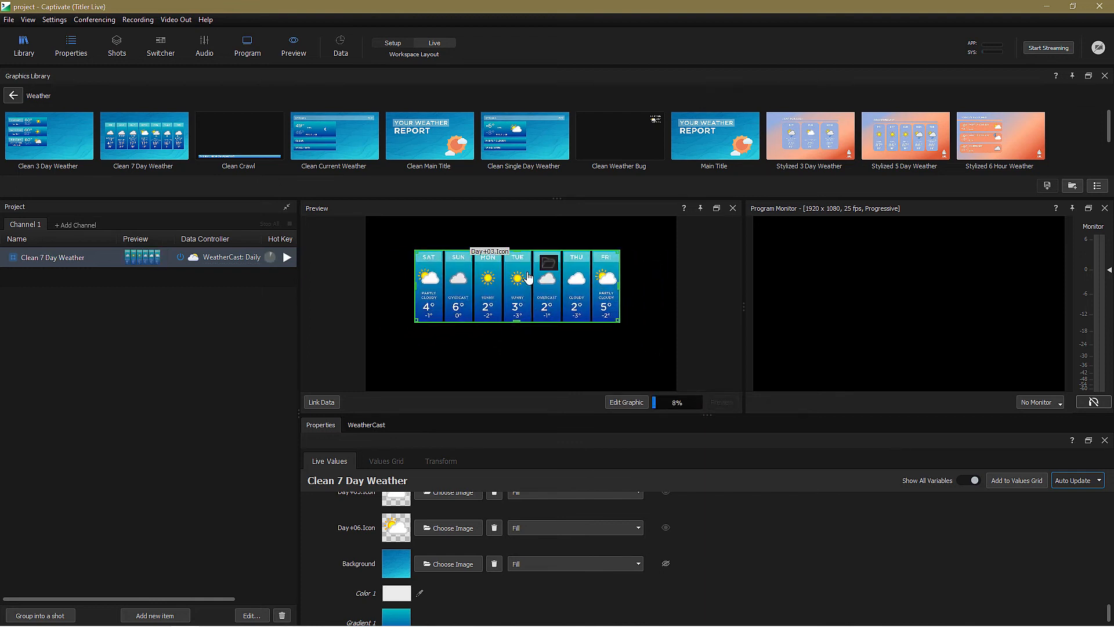
# - Replace the Yateley location in WeatherCast with Oymyakon, Sakha
pyautogui.click(368, 424)
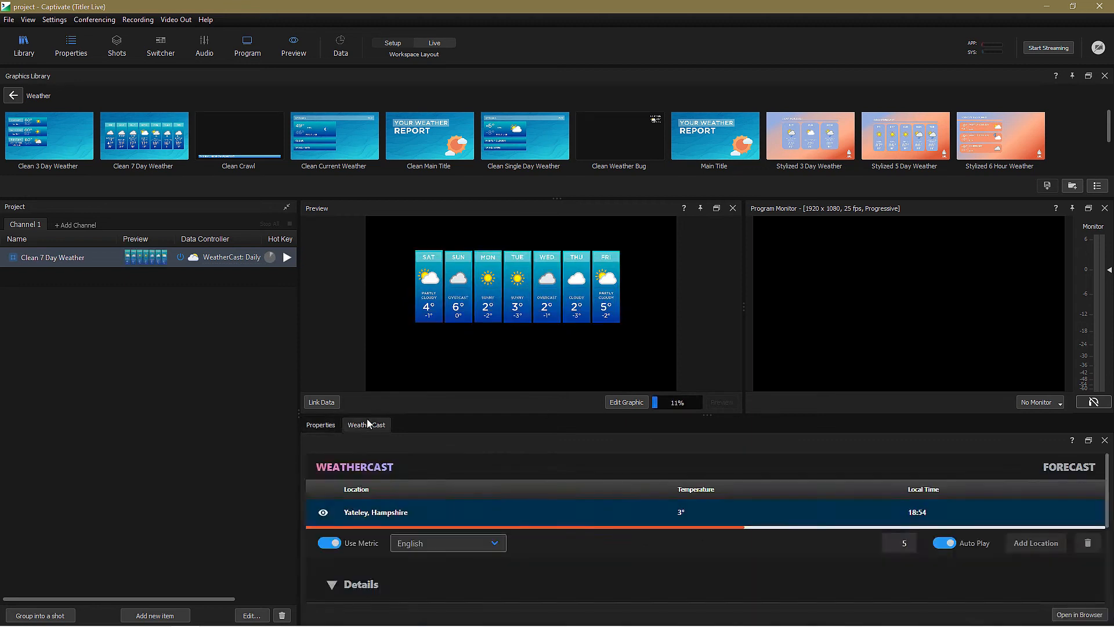
pyautogui.click(1088, 543)
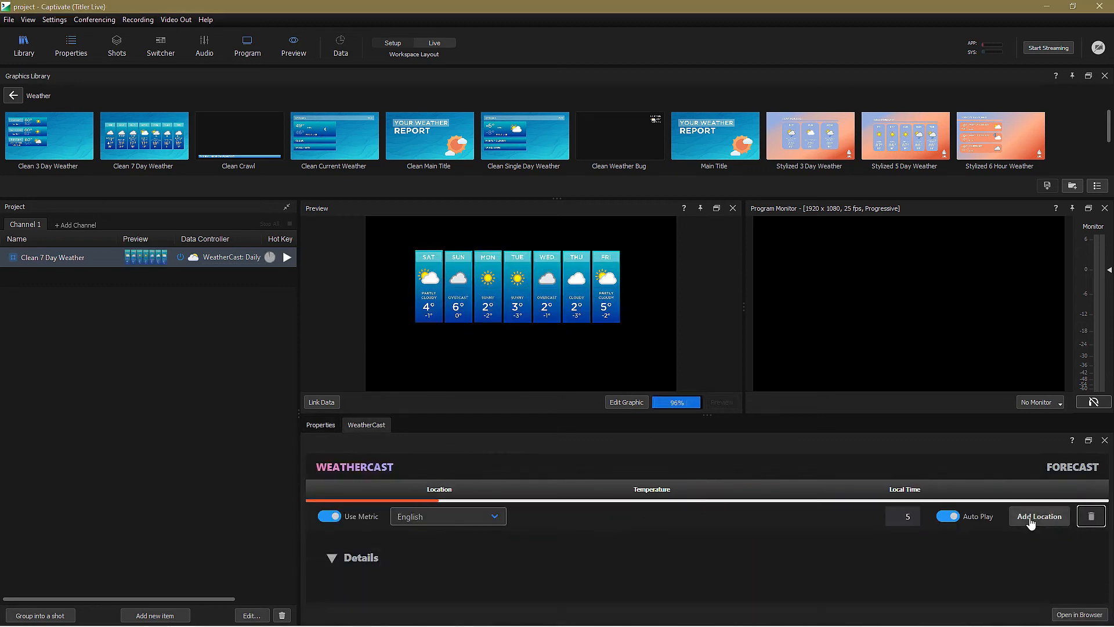
pyautogui.click(1037, 516)
pyautogui.write('oymyakon')
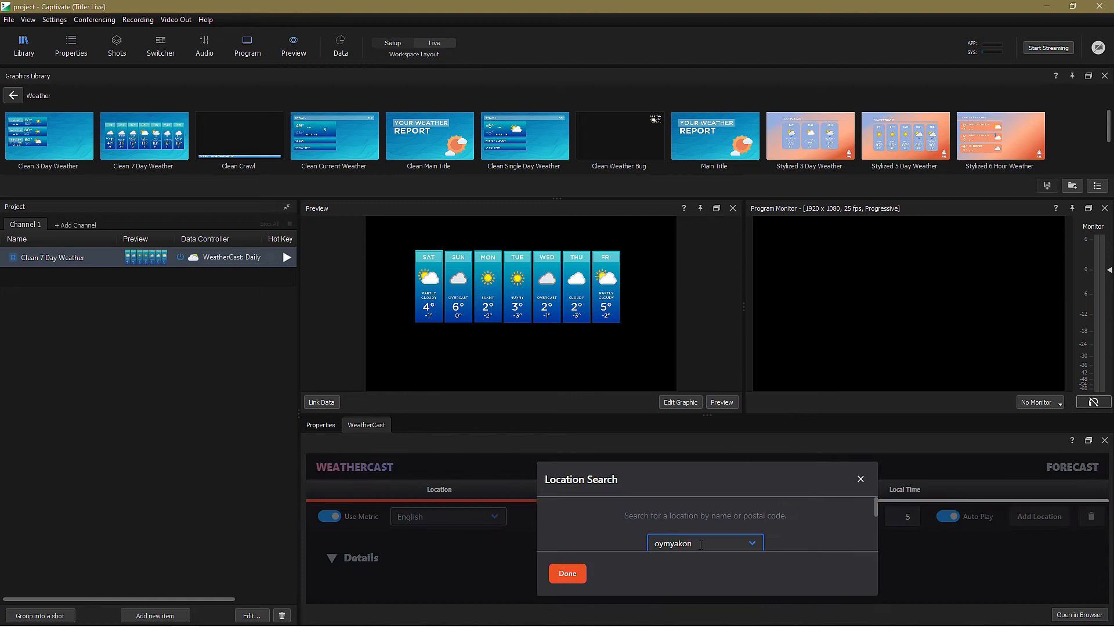
pyautogui.click(693, 524)
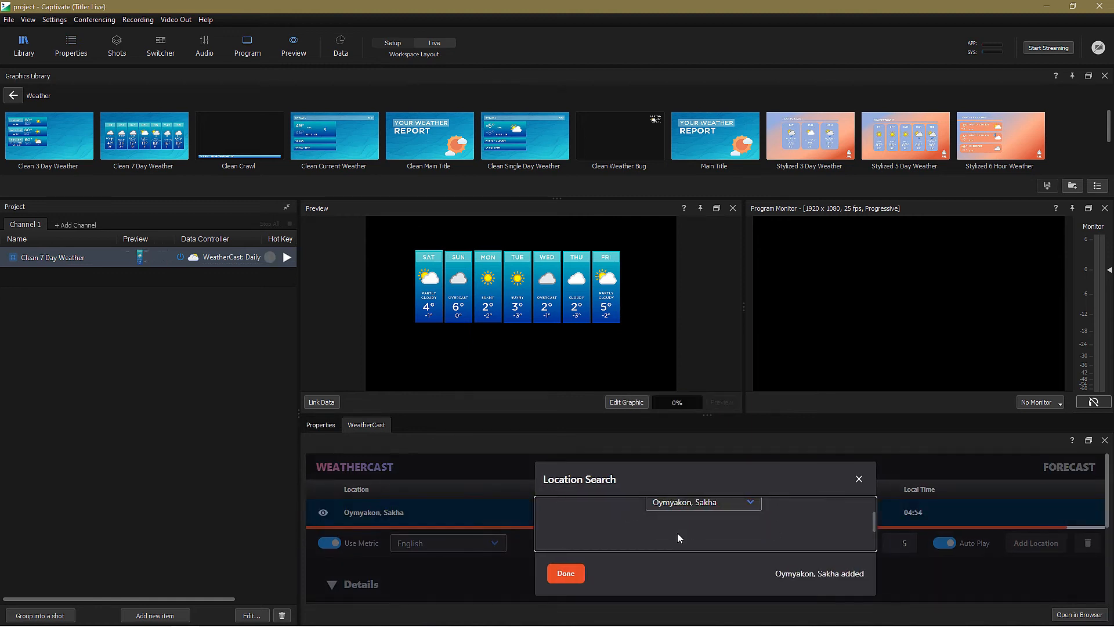
pyautogui.click(557, 576)
# - Add the laptop's NVIDIA GeForce GTX 770M 1 NDI feed to Channel 1 as a live video source
pyautogui.click(155, 615)
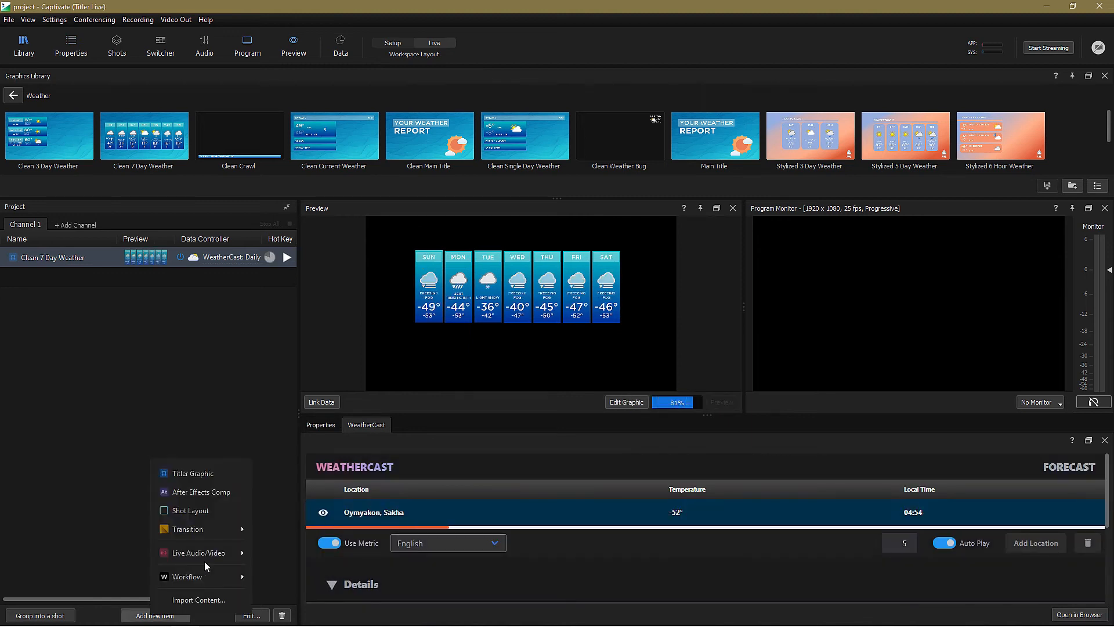
pyautogui.moveTo(215, 556)
pyautogui.moveTo(267, 564)
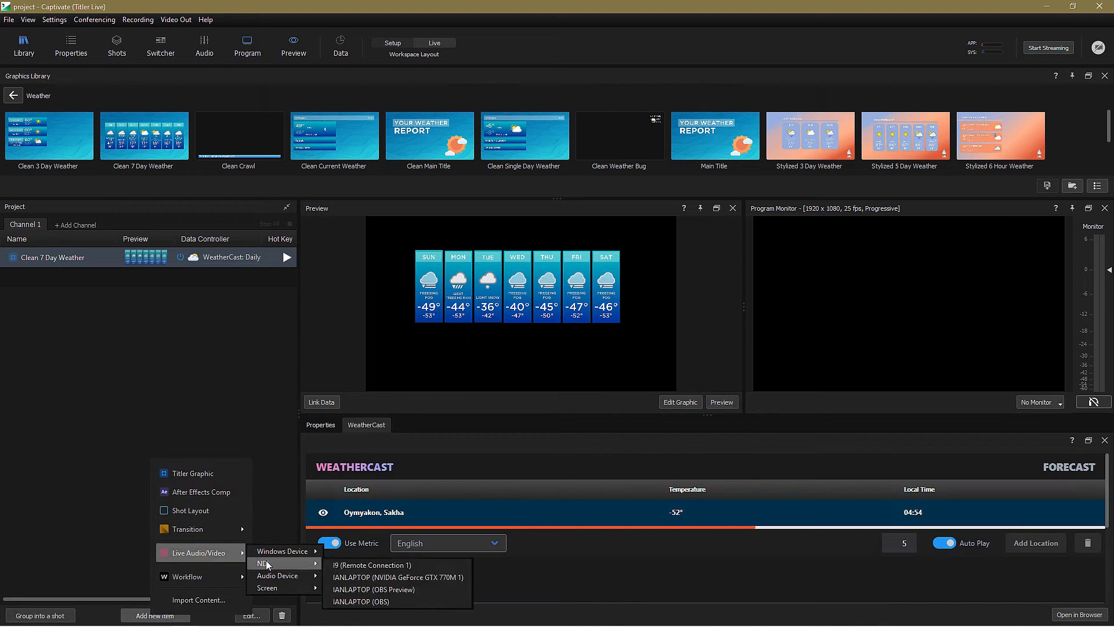
pyautogui.click(398, 577)
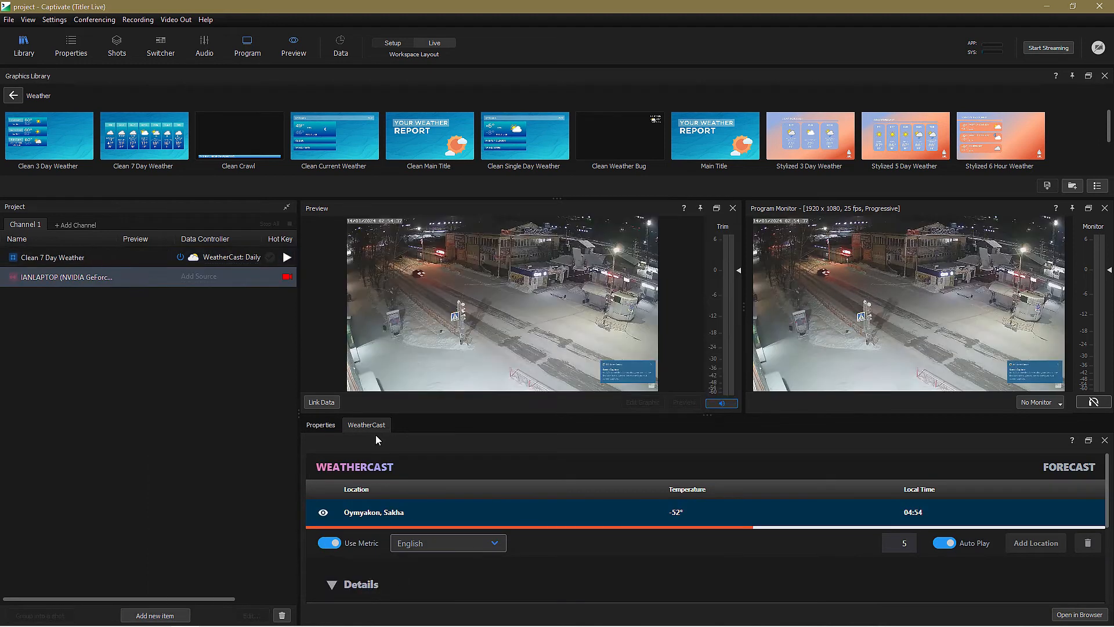
# - Play the Clean 7 Day Weather graphic over the live feed and group the two items into a shot
pyautogui.click(284, 259)
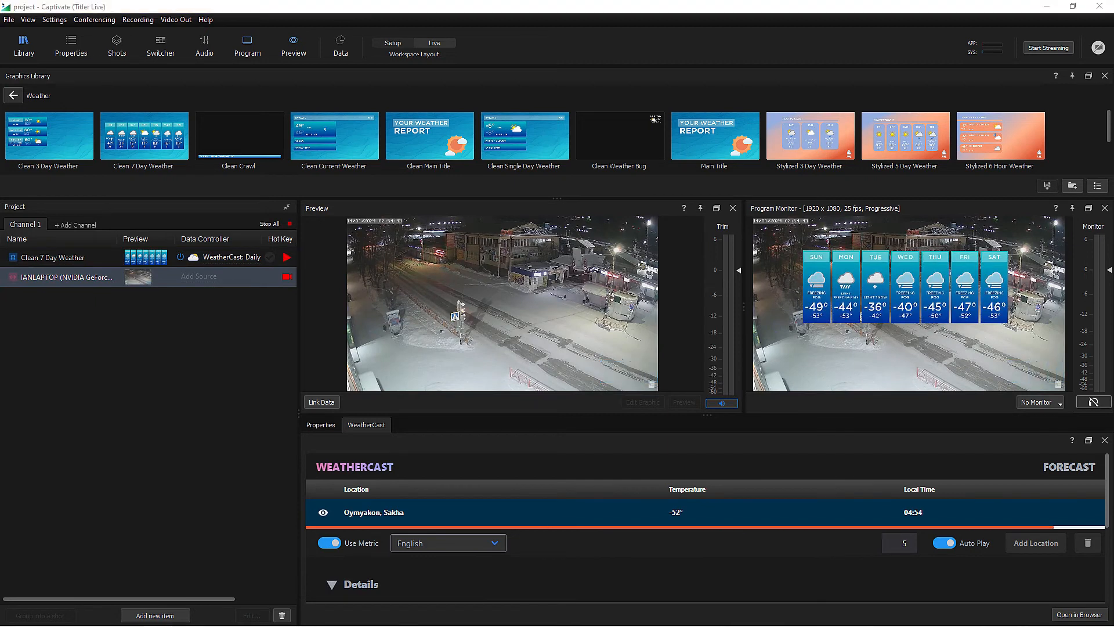
pyautogui.keyDown('ctrl'); pyautogui.click(58, 257); pyautogui.keyUp('ctrl')
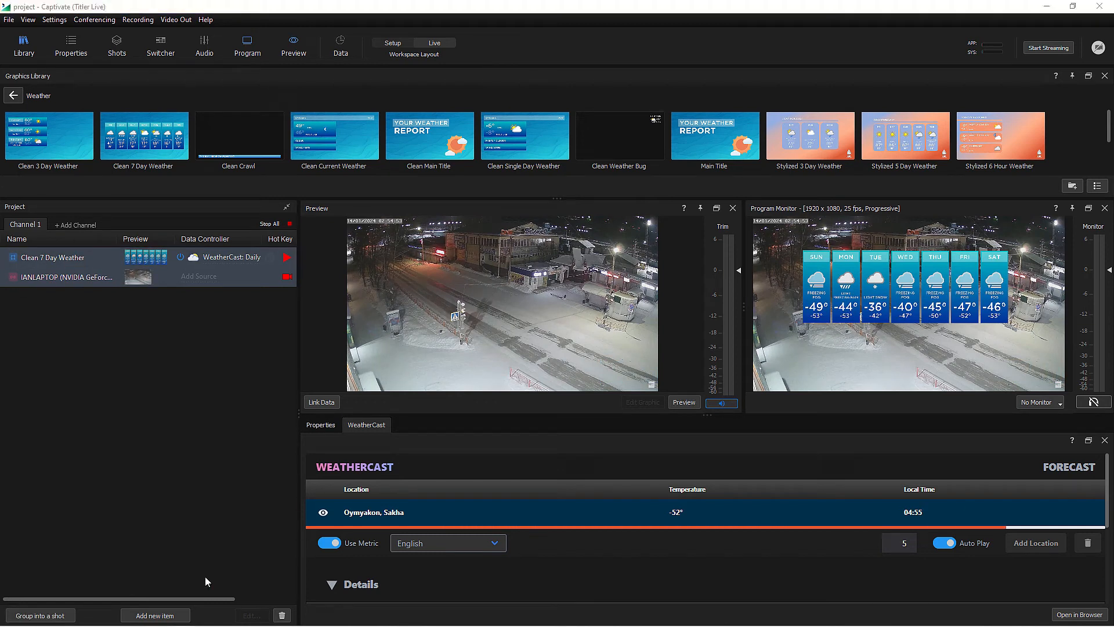
pyautogui.click(38, 615)
# - Add another live audio/video source to Channel 1
pyautogui.click(155, 615)
pyautogui.moveTo(206, 552)
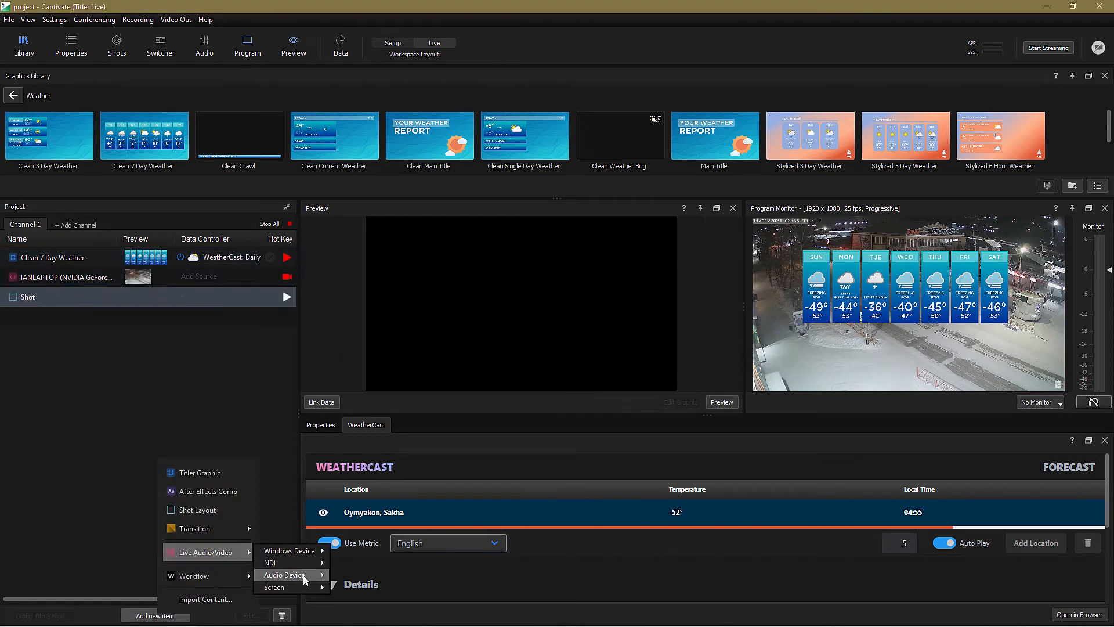